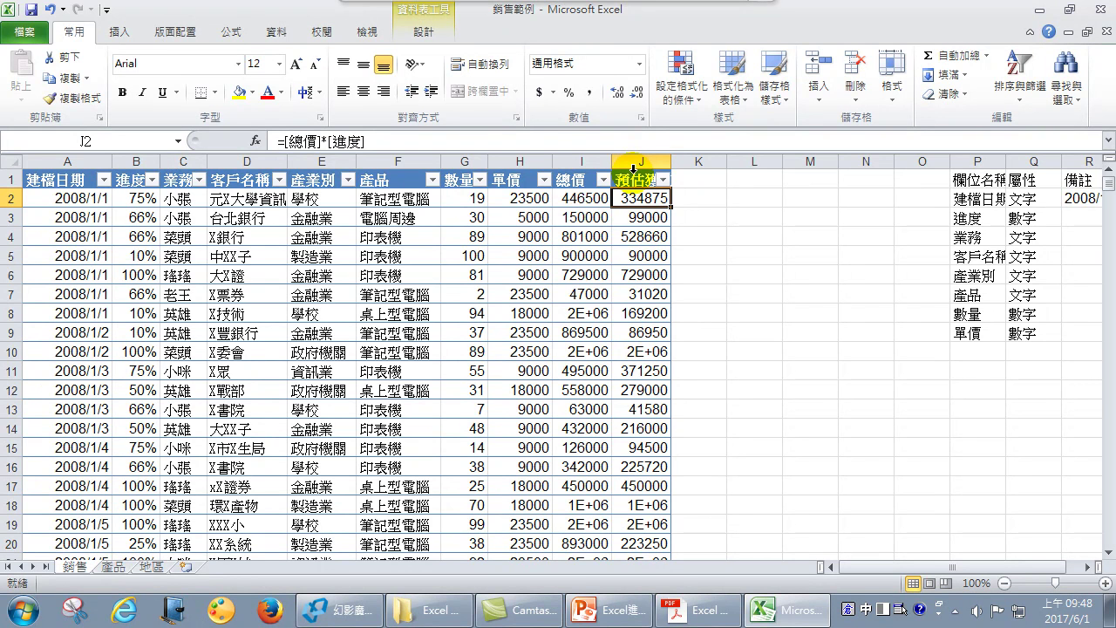
Select the data cells of the 預估獲利 column, which now holds =[總價]*[進度] on every row.
click(632, 168)
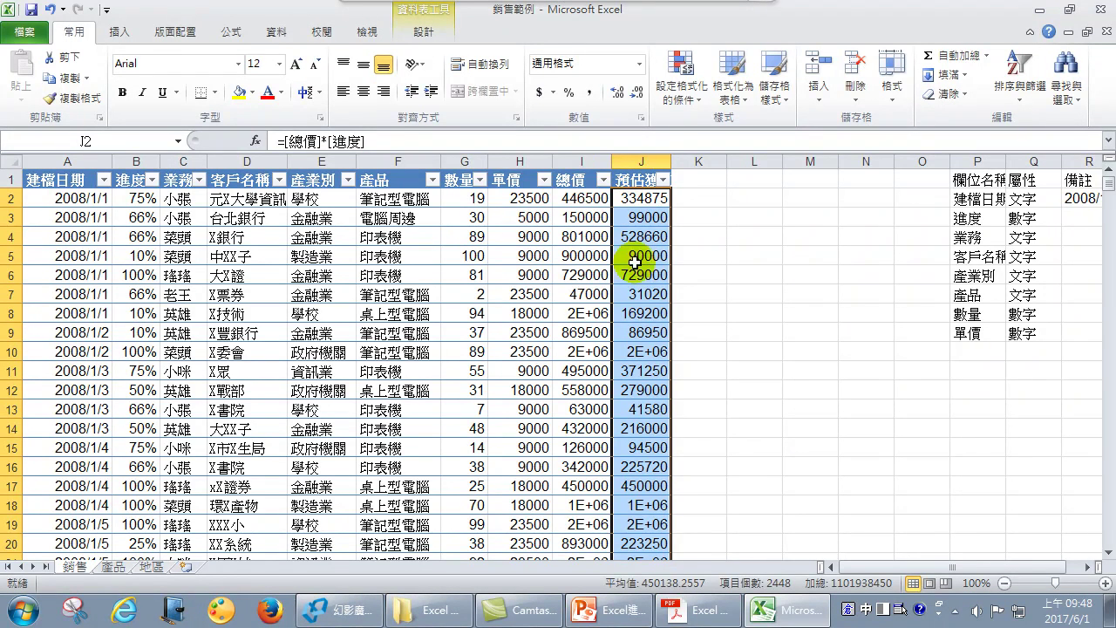
key(Delete)
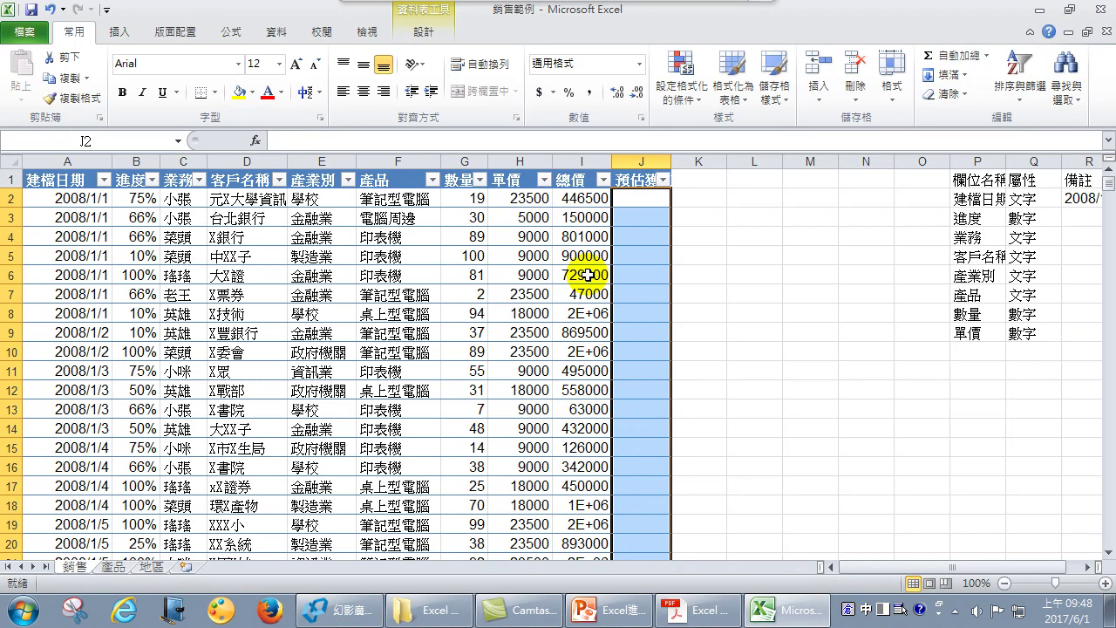
click(637, 197)
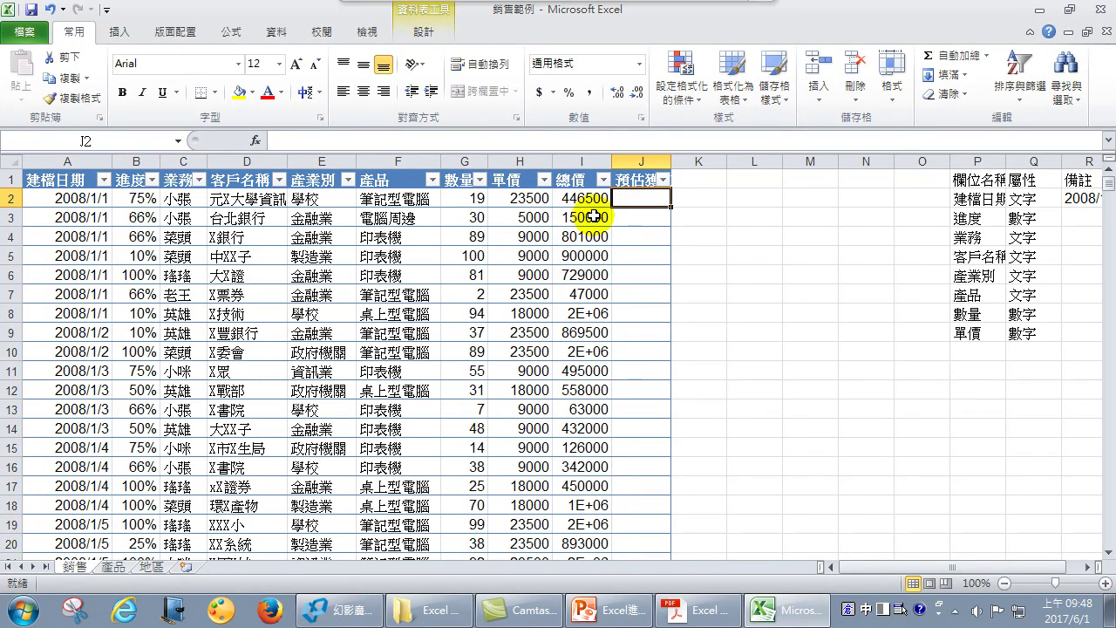
text(=)
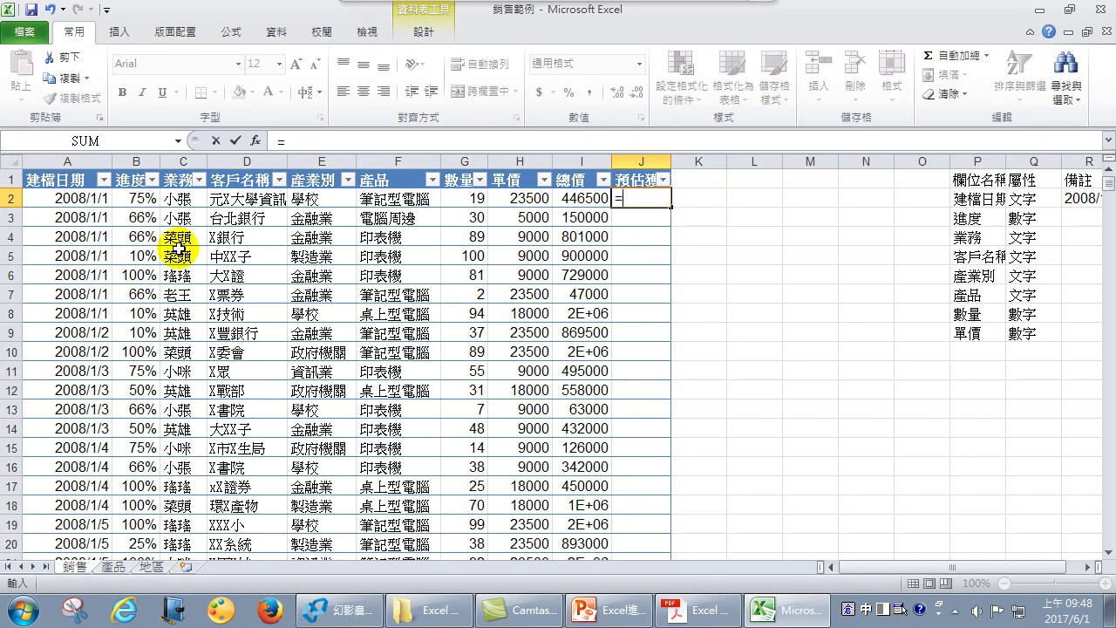
click(576, 168)
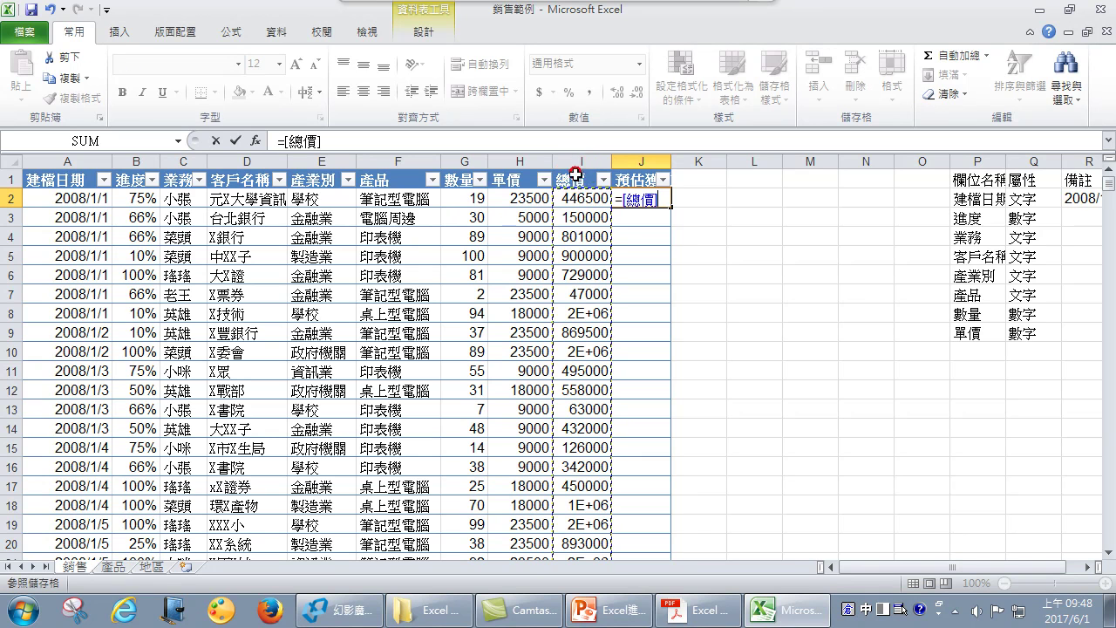
text(*)
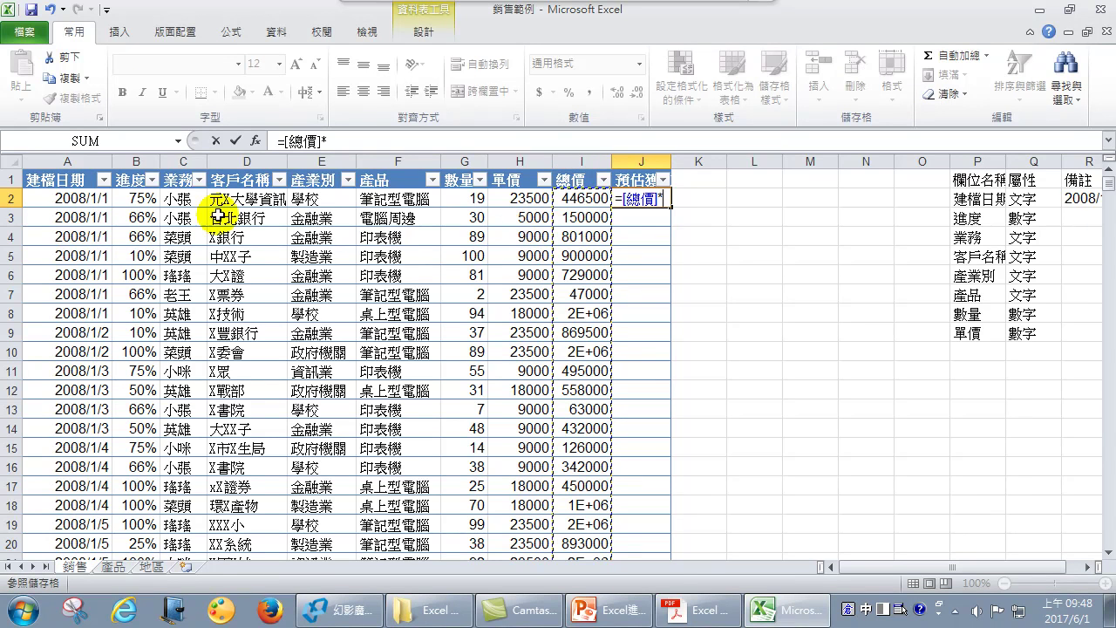
click(140, 198)
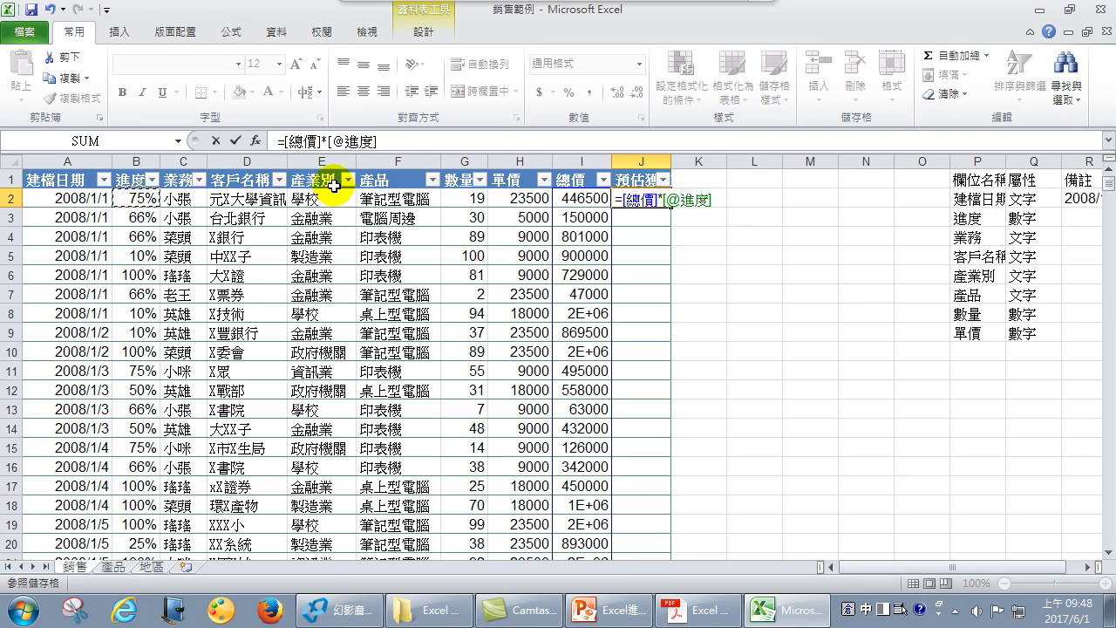
key(Return)
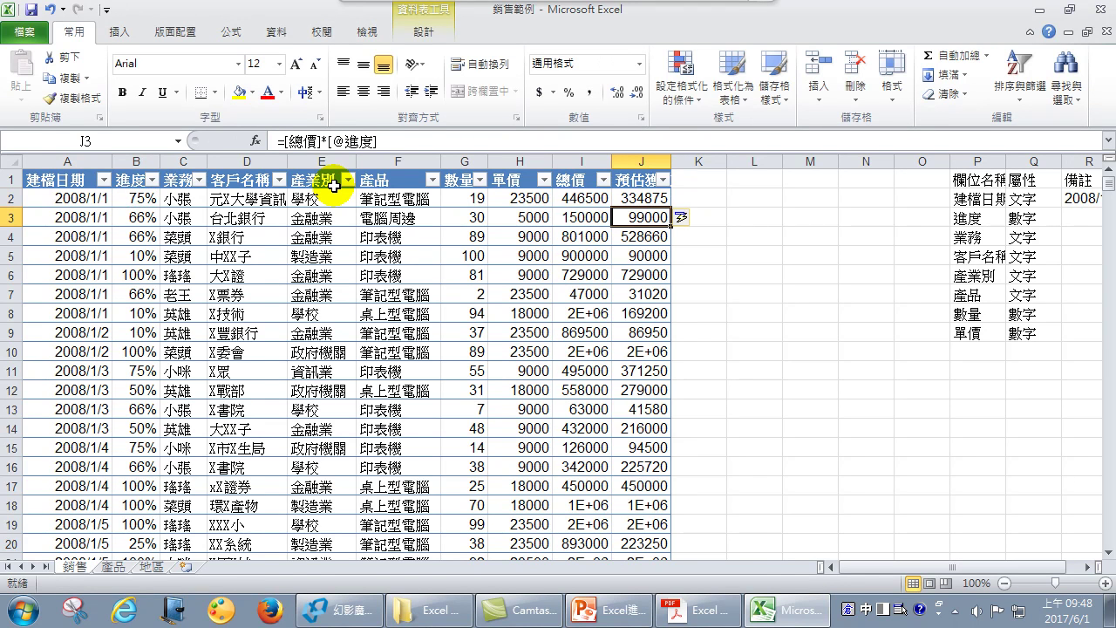
Clear the 預估獲利 column's calculated values, undoing an accidental clear of the header.
click(642, 153)
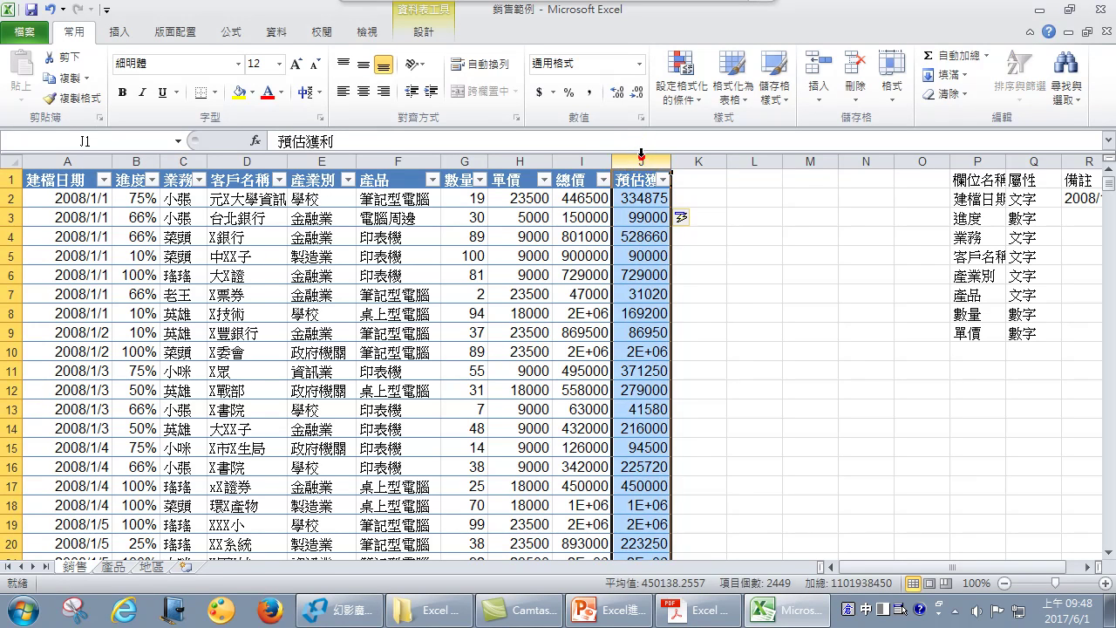
key(Delete)
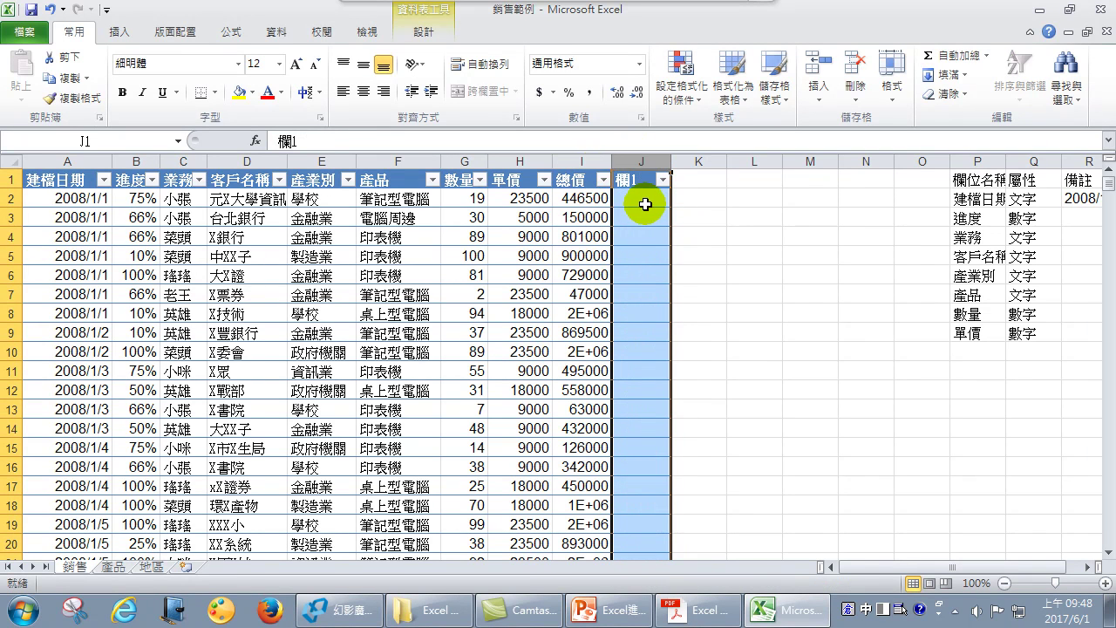
key(ctrl+z)
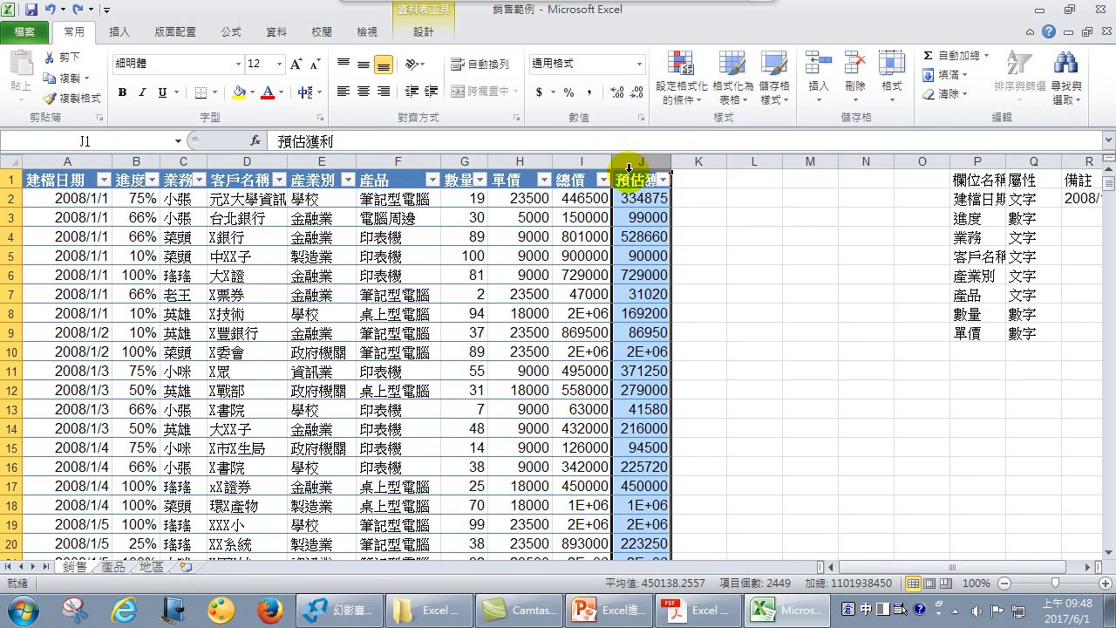
click(630, 168)
key(Delete)
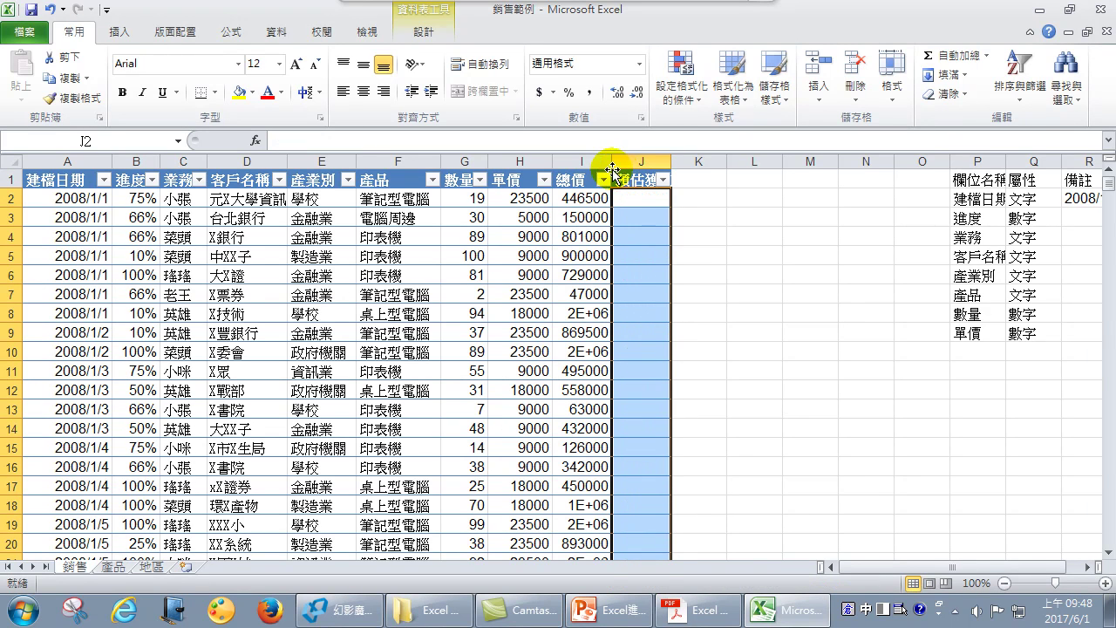
Enter =[總價]*[進度] in J2 to refill the column (334875 in J2, 99000 in J3).
click(631, 195)
text(=)
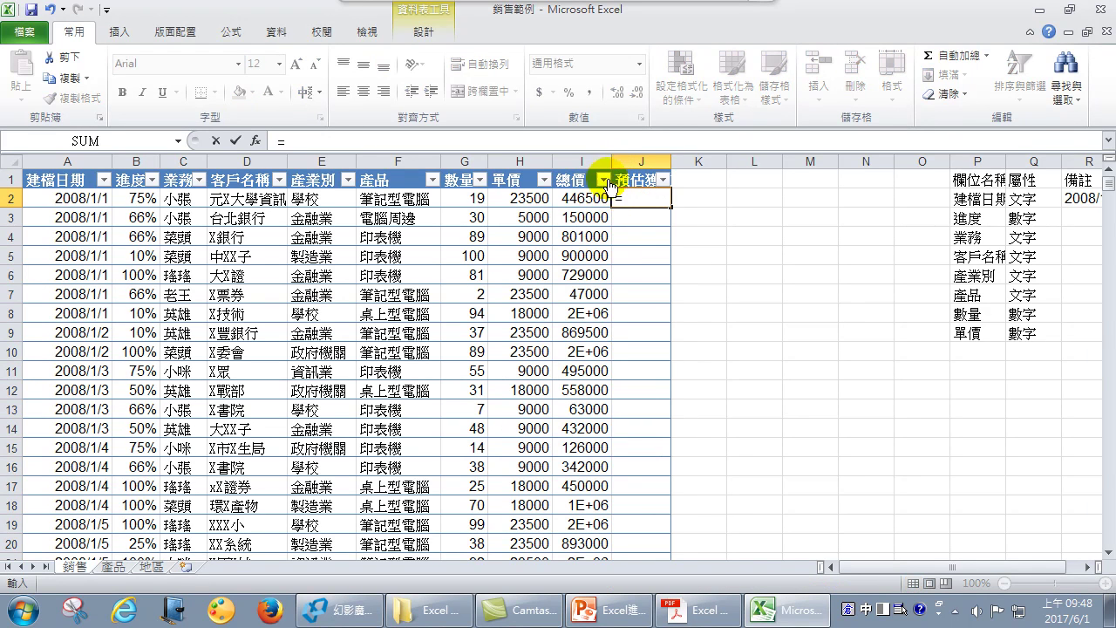
click(582, 177)
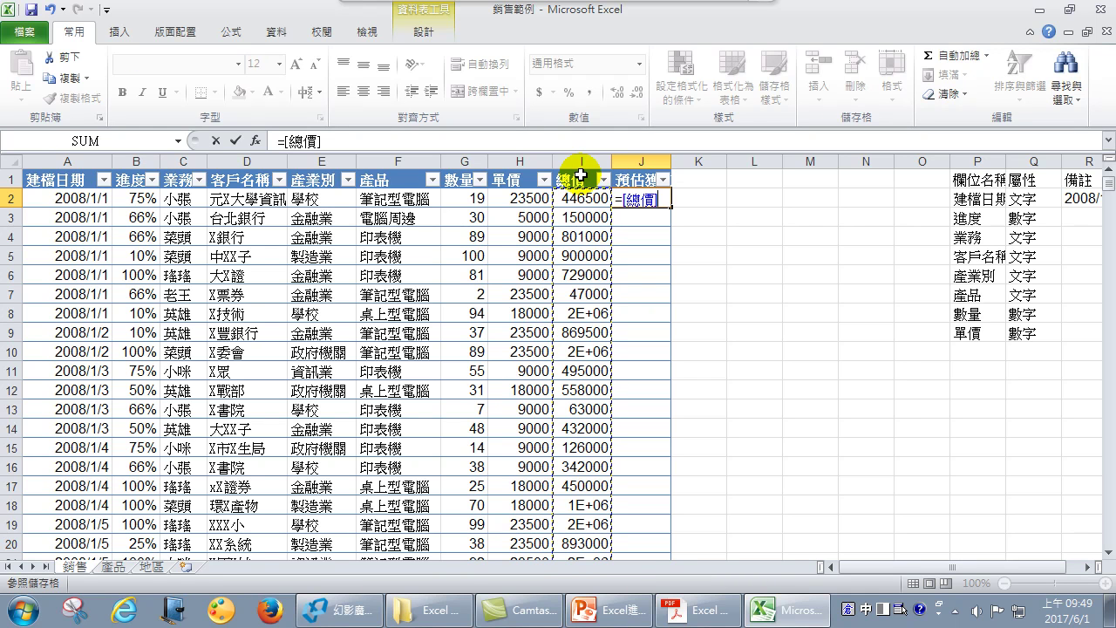
text(*)
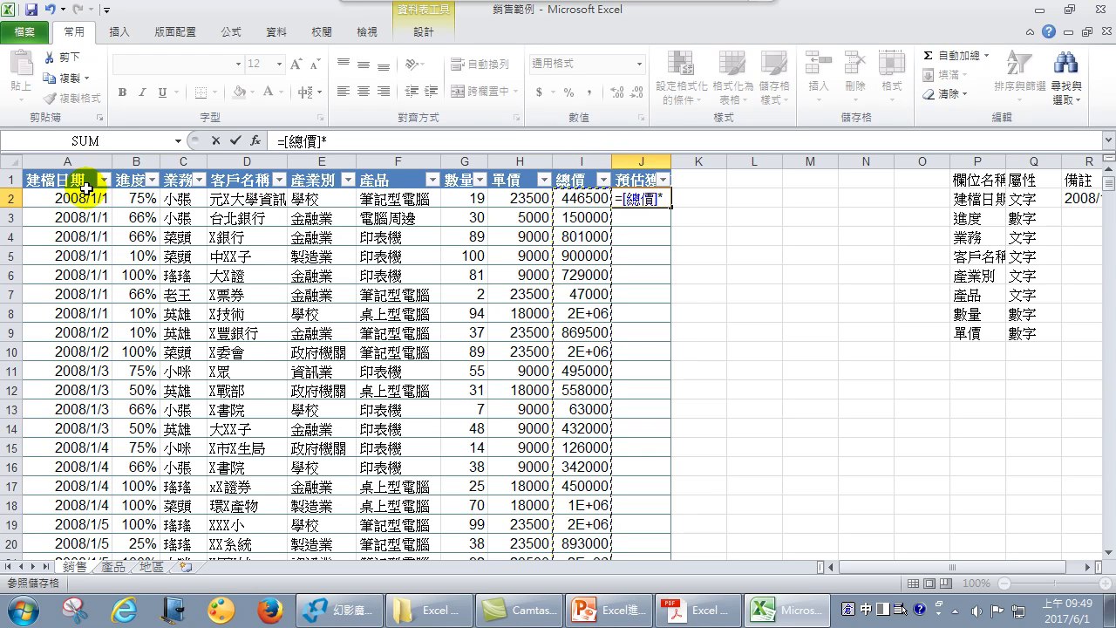
click(136, 166)
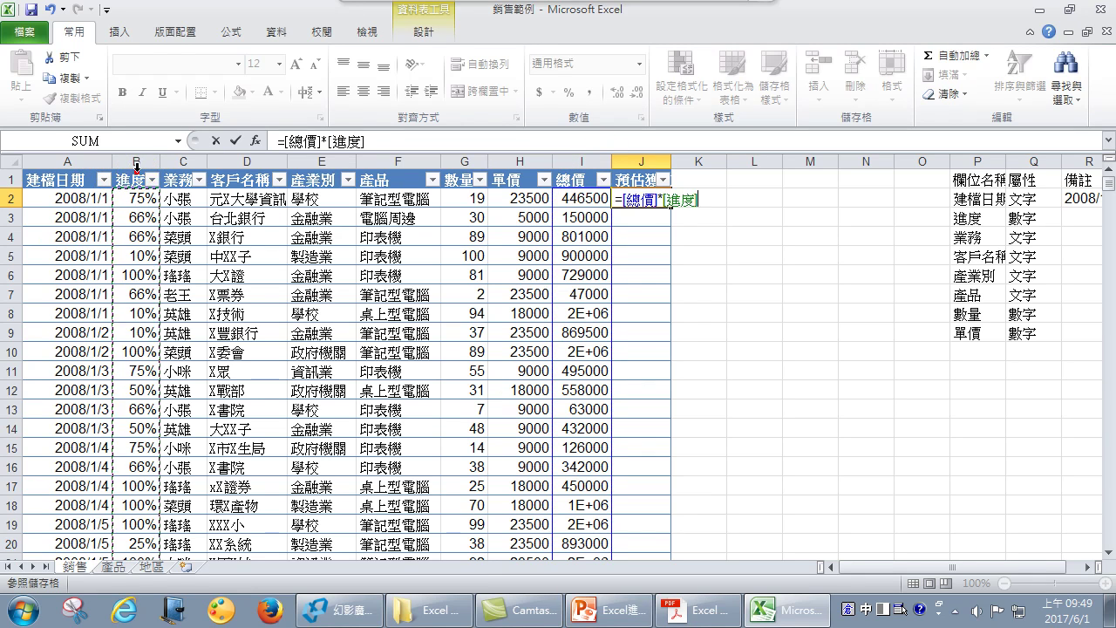
key(Return)
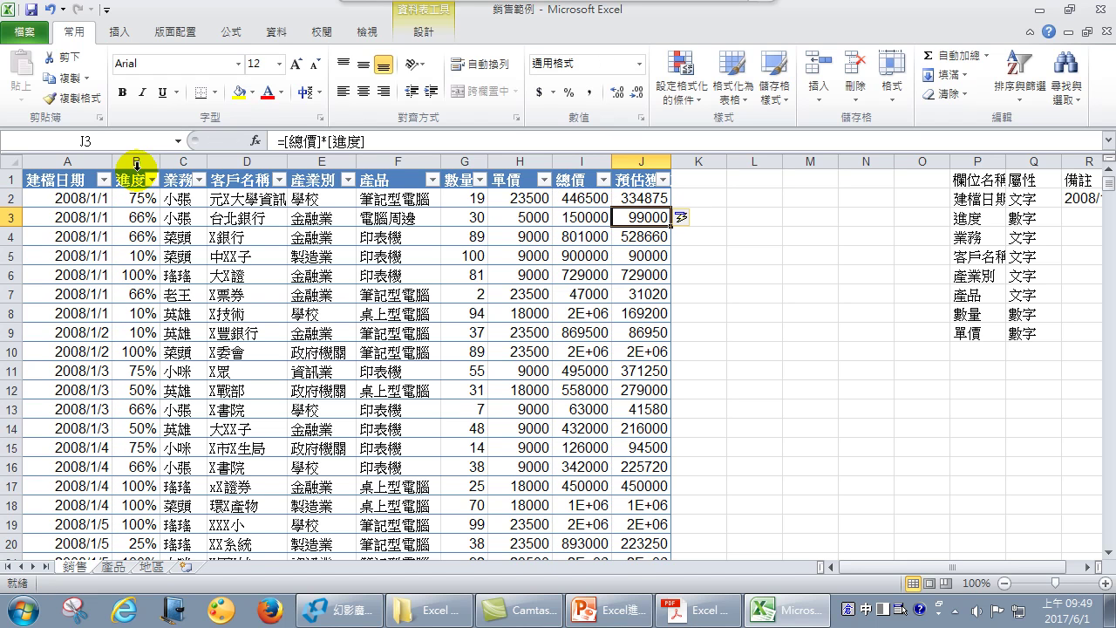
click(685, 196)
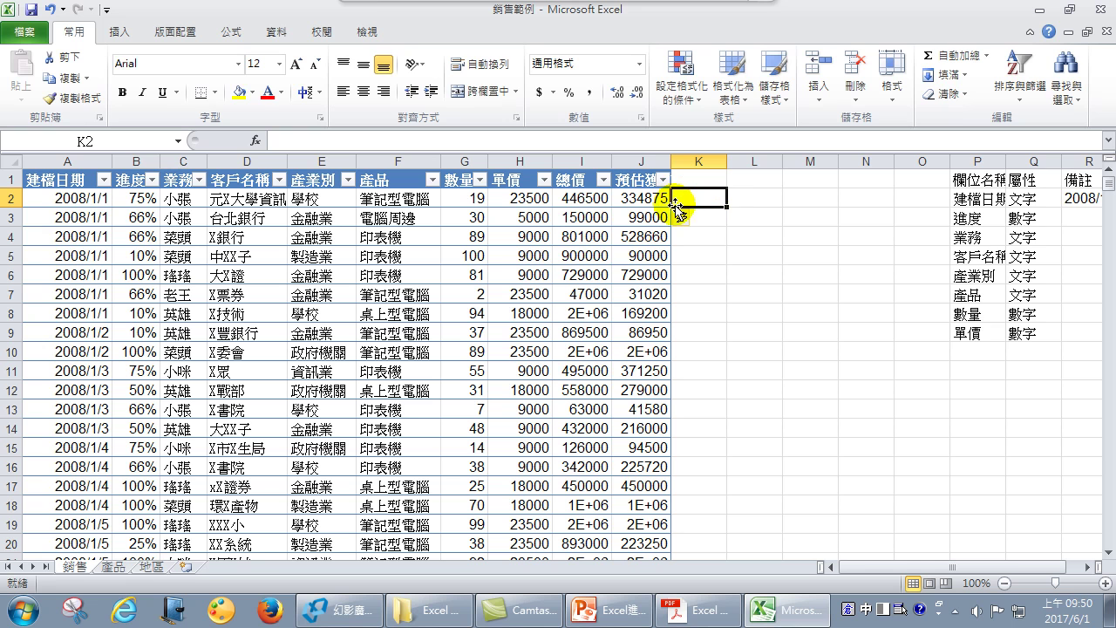
text(=)
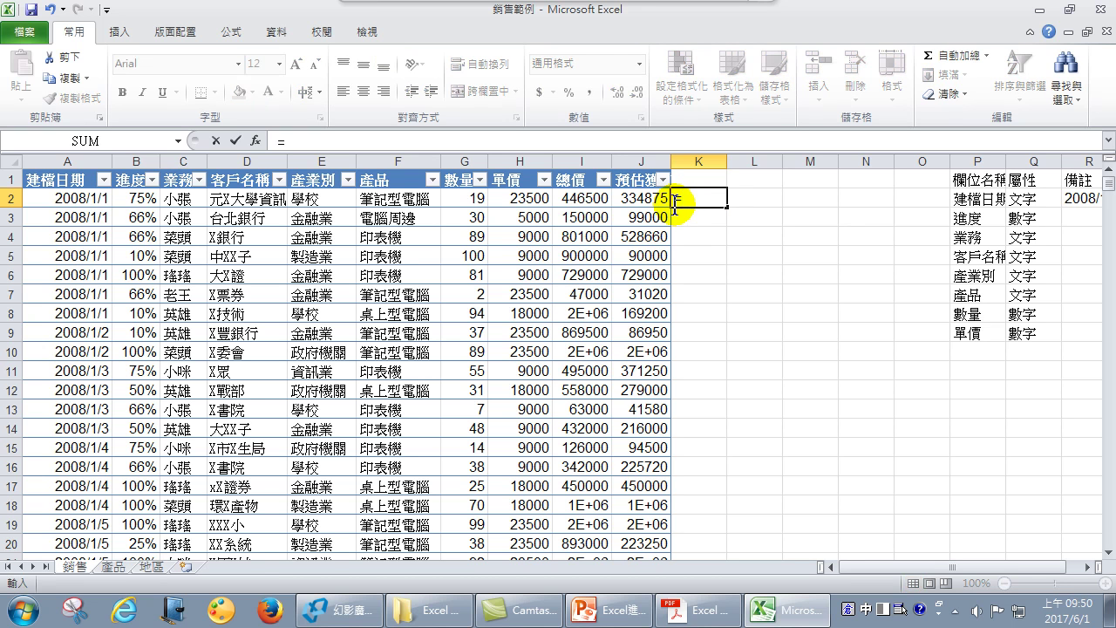
key(BackSpace)
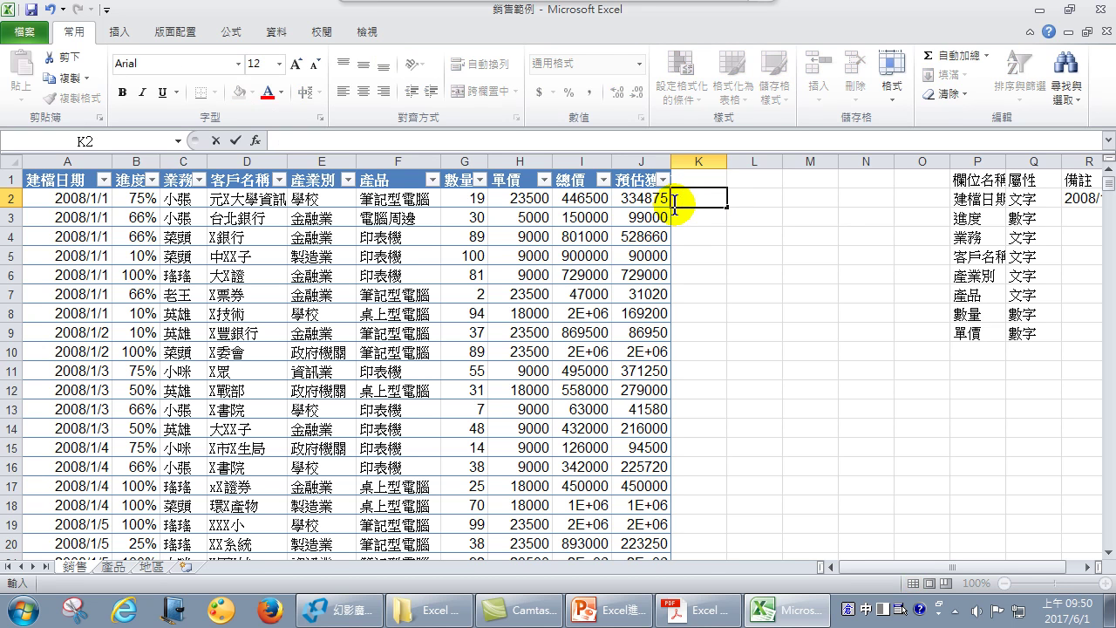
key(Return)
click(675, 201)
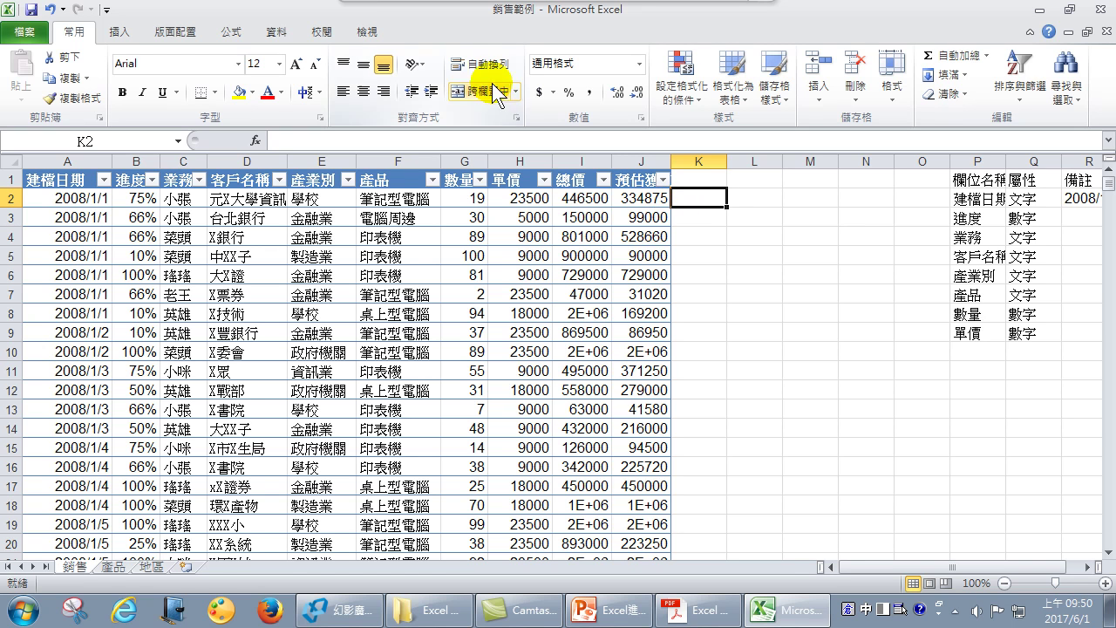
Launch Notepad and position and resize its window over the spreadsheet.
click(24, 614)
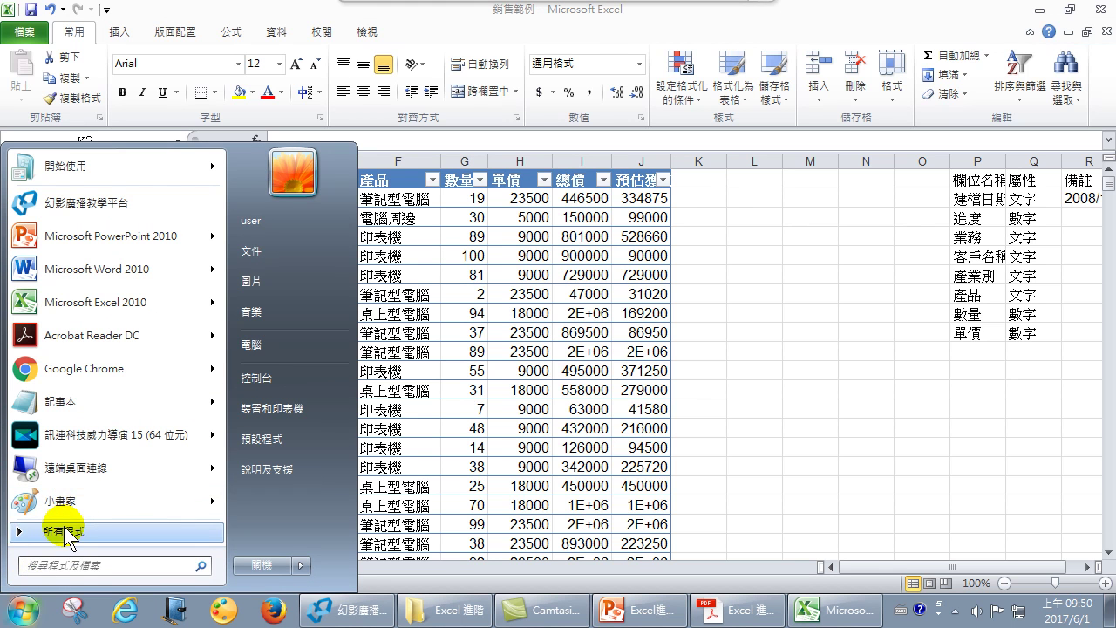
click(70, 401)
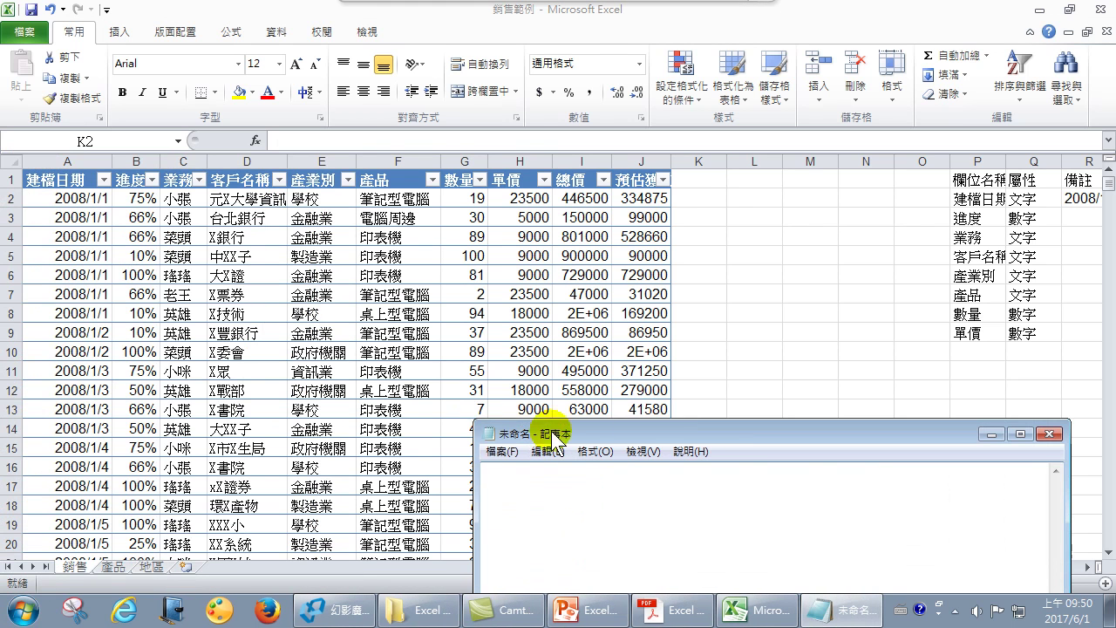
drag(653, 435, 553, 269)
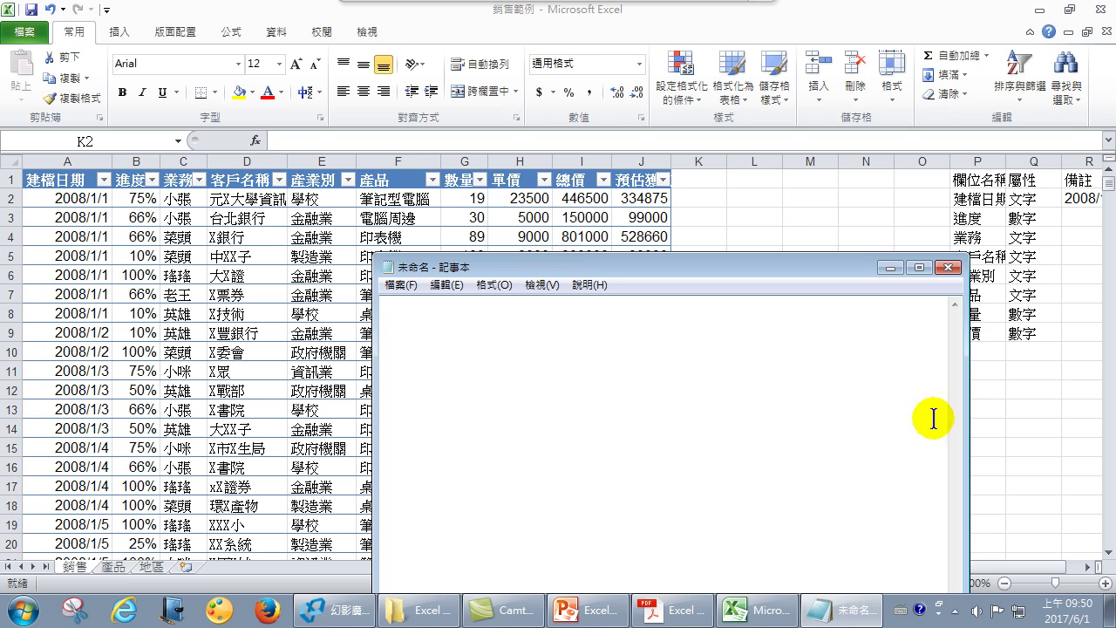
drag(963, 417, 1060, 420)
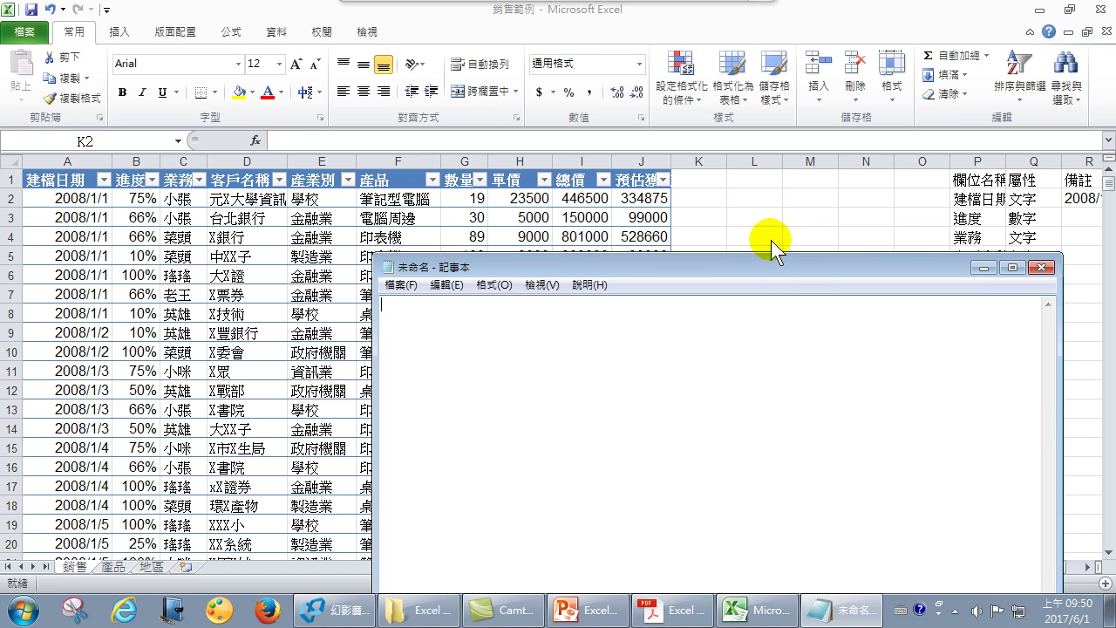
mouse_move(760, 254)
mouse_down()
mouse_move(747, 359)
mouse_move(738, 297)
mouse_up()
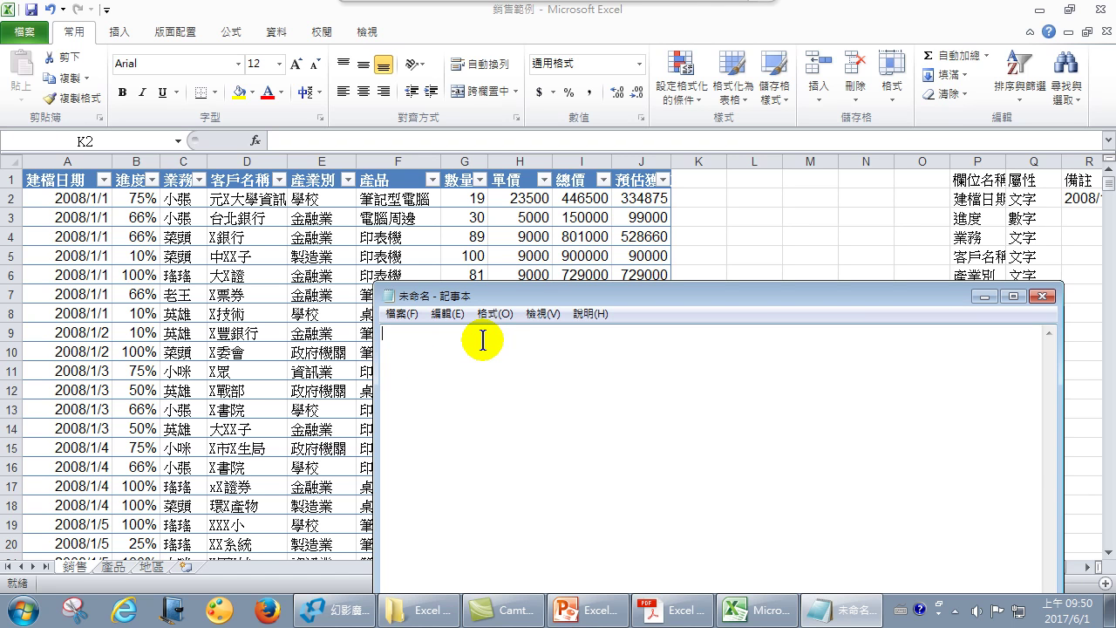
Type the note 我要計算第一筆記錄是哪一年 using the Chinese input method.
text(kqj)
key(BackSpace)
key(BackSpace)
key(BackSpace)
key(ctrl+space)
text(ji3)
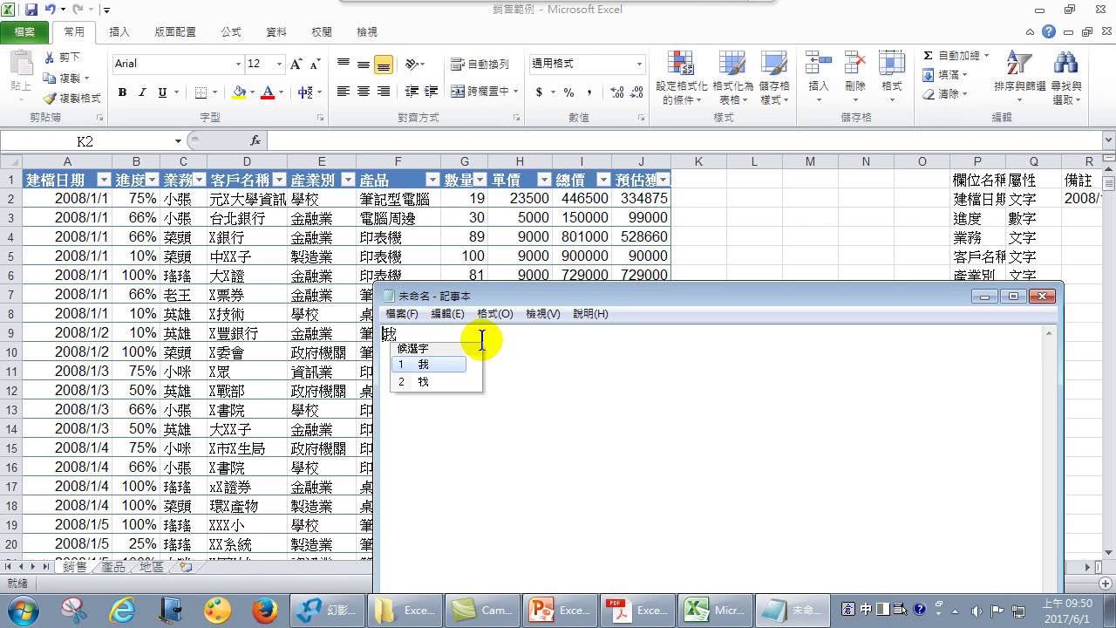
text(ul4ru4nj04)
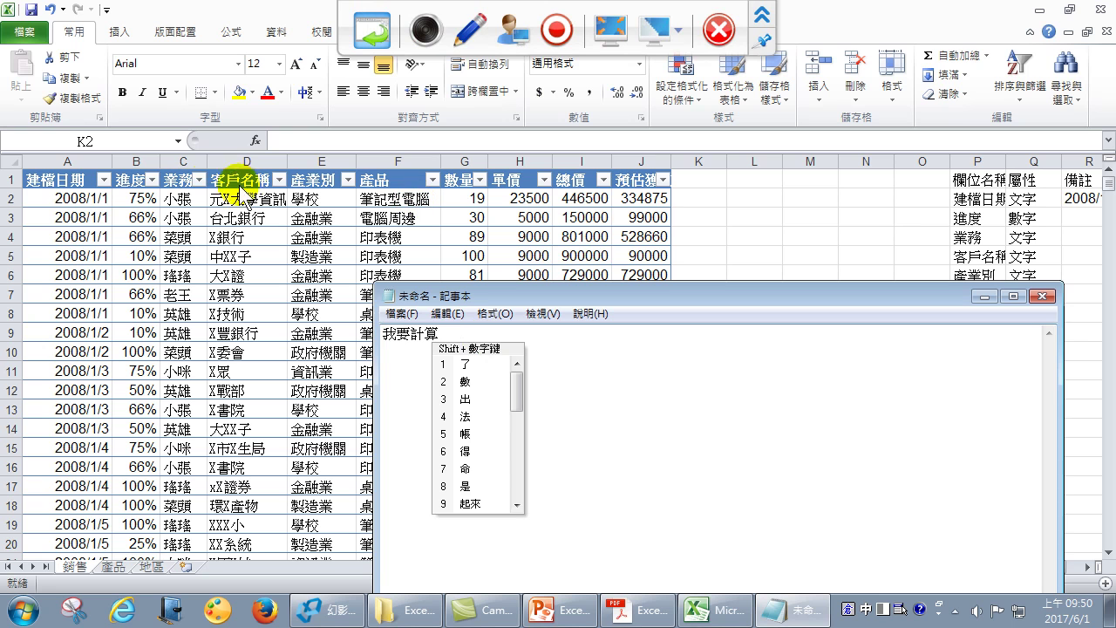
text(第一筆)
key(shift+2)
text(cvne)
key(space)
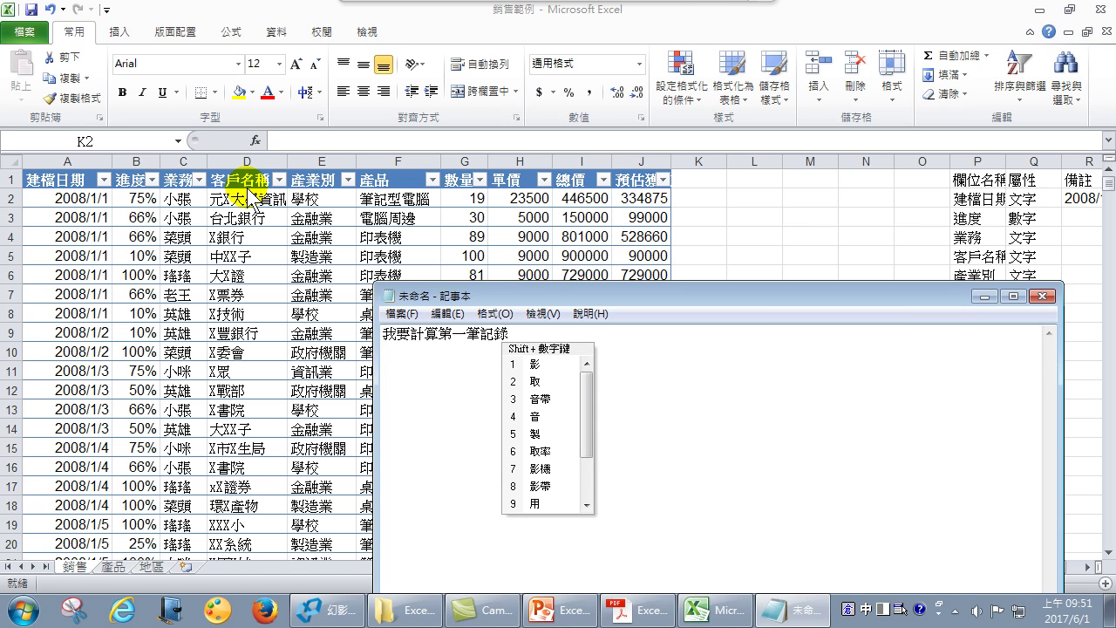
text(是)
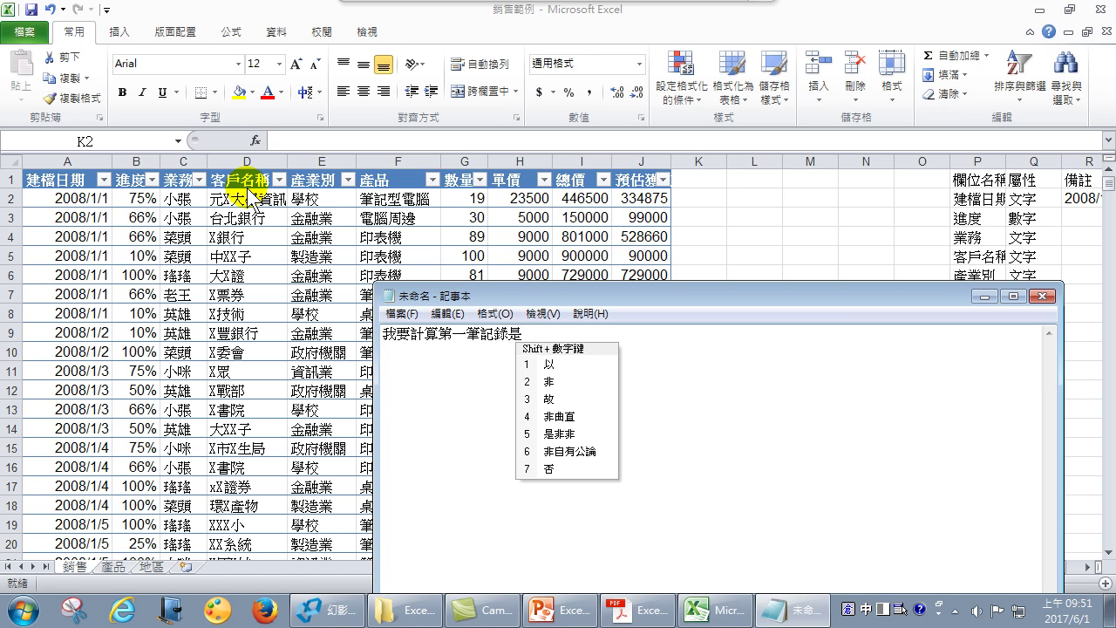
text(ㄕ)
text(哪一年)
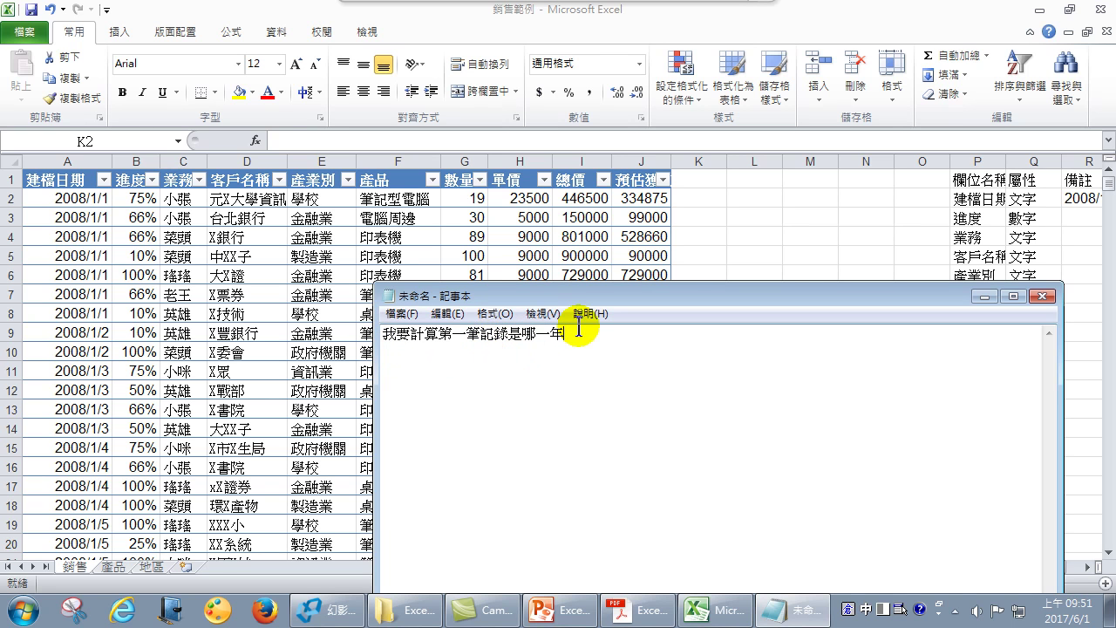
Select the final character 年, switch to the spreadsheet, then bring Notepad back.
drag(567, 329, 556, 347)
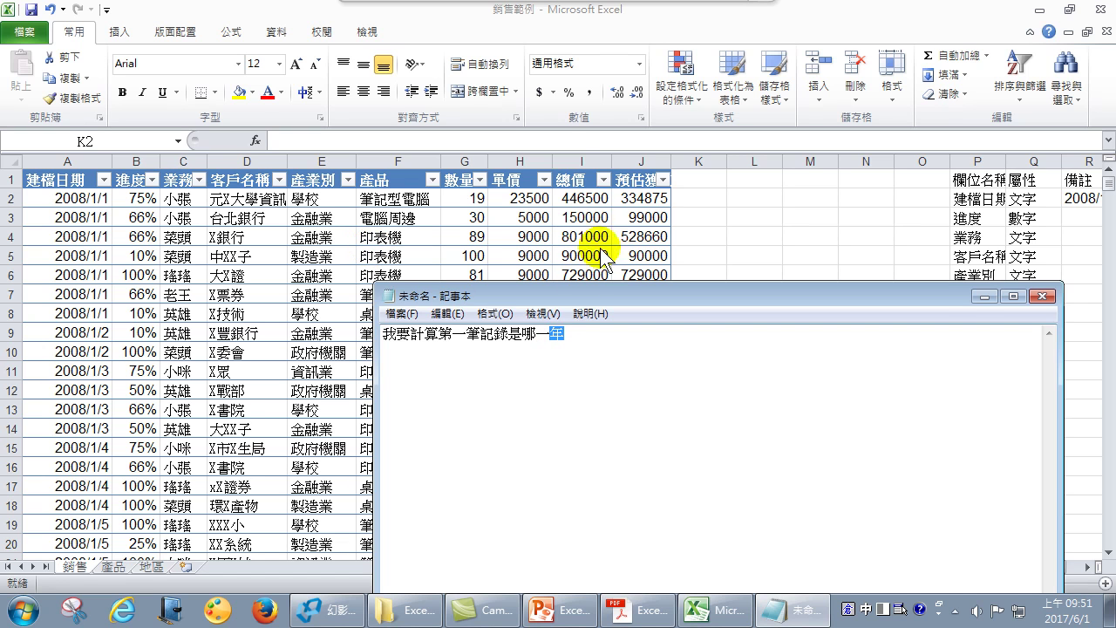
click(701, 199)
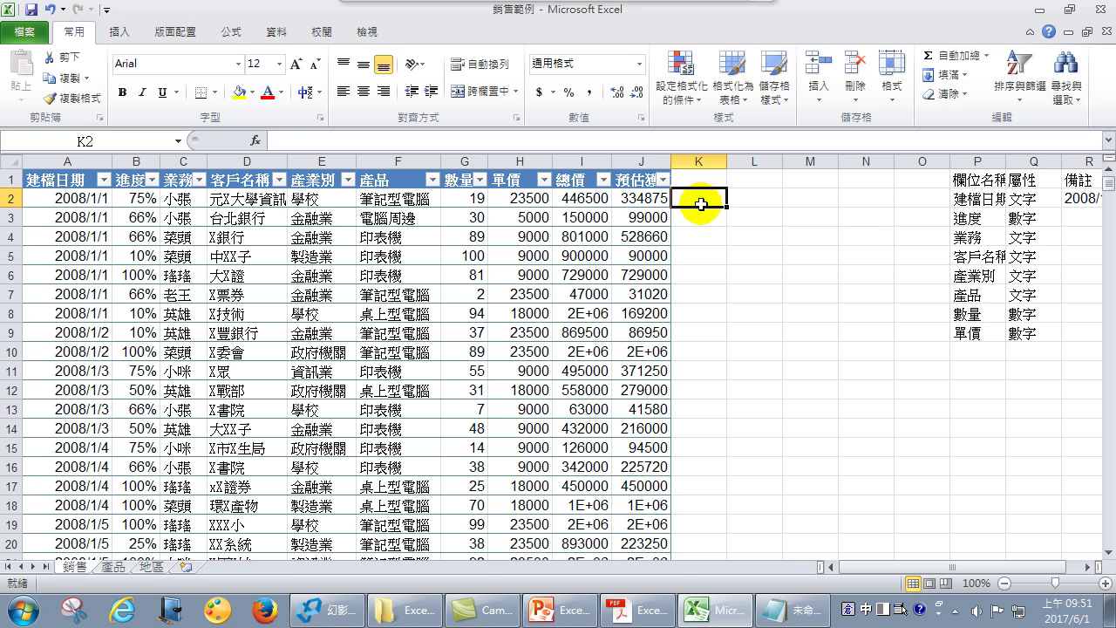
click(790, 610)
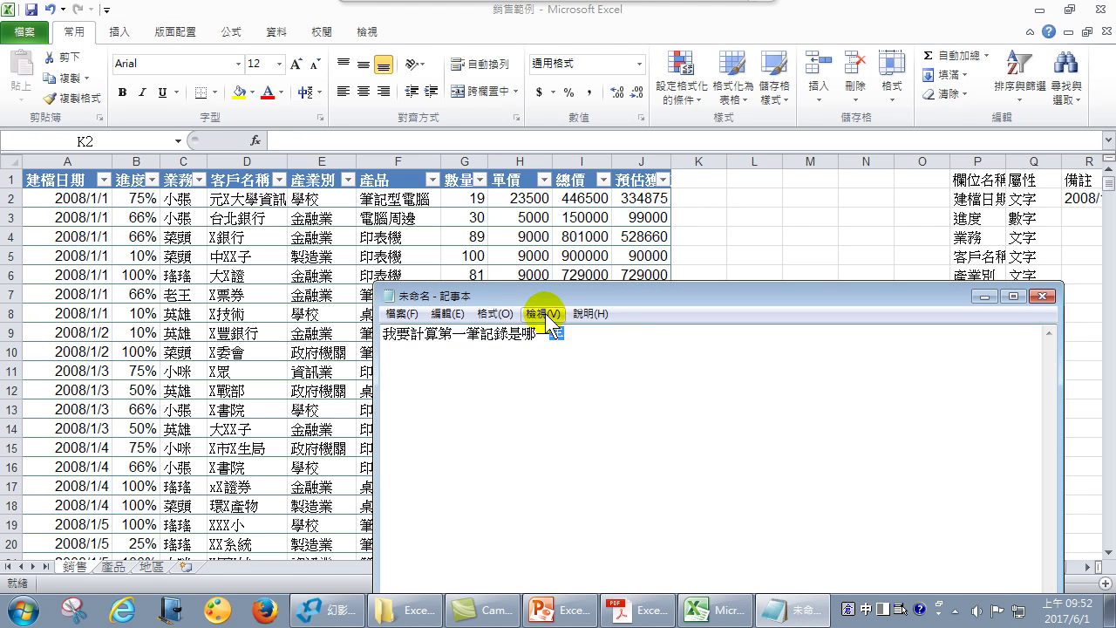
Set the Notepad font size to 24 through Format > Font.
click(494, 313)
click(512, 353)
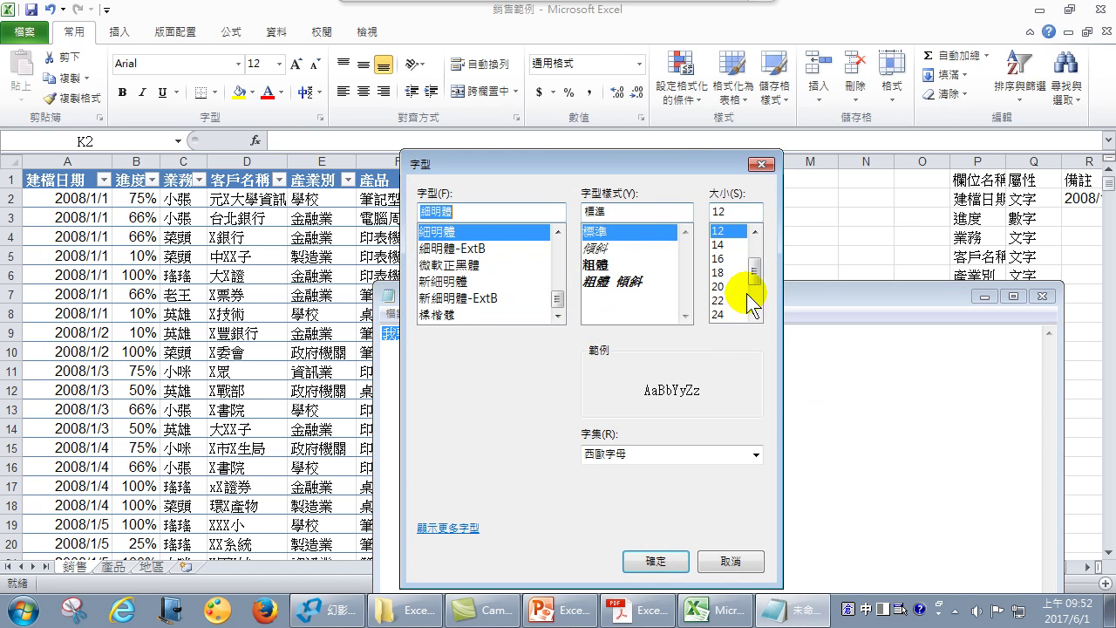
click(748, 297)
click(720, 247)
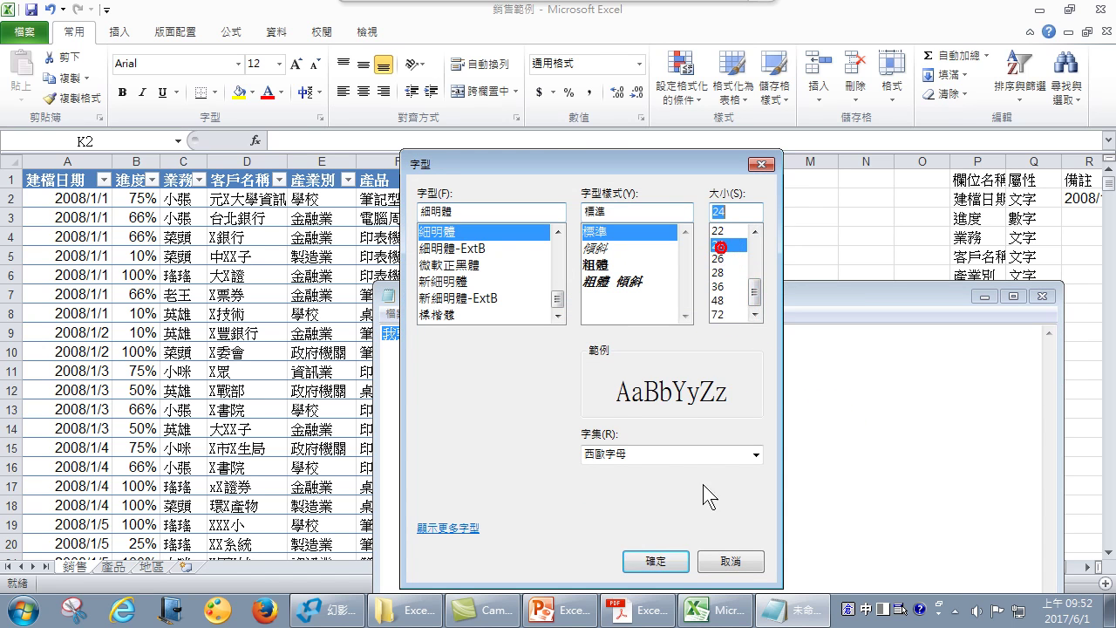
click(666, 560)
Select characters 年 and 記 in the note, then return to Excel at cell K2.
click(771, 335)
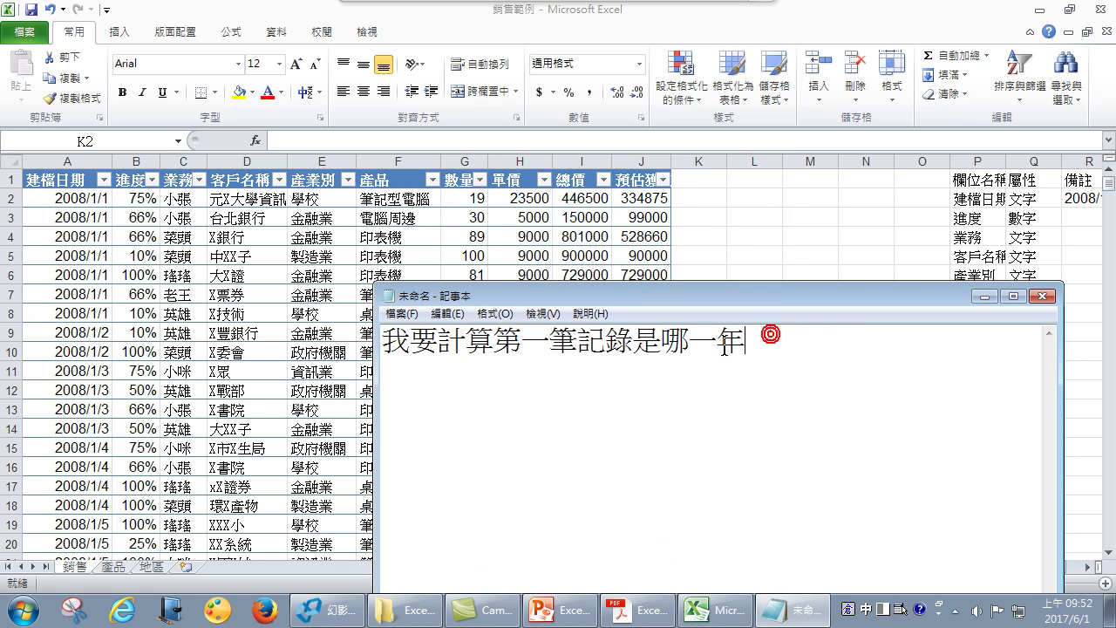
drag(717, 342, 747, 342)
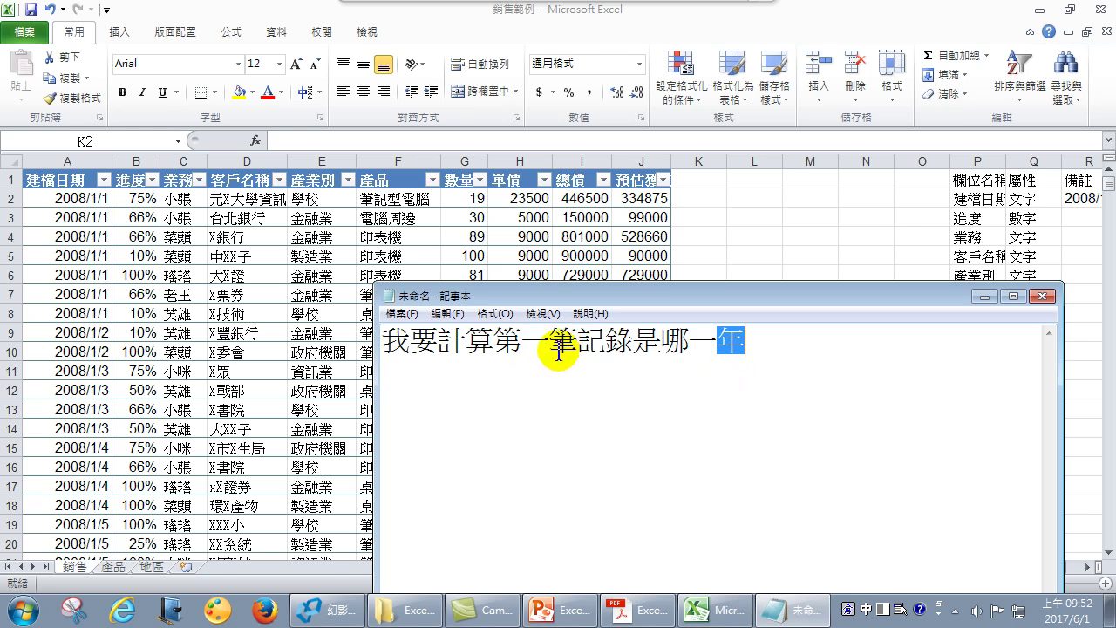
drag(579, 342, 603, 341)
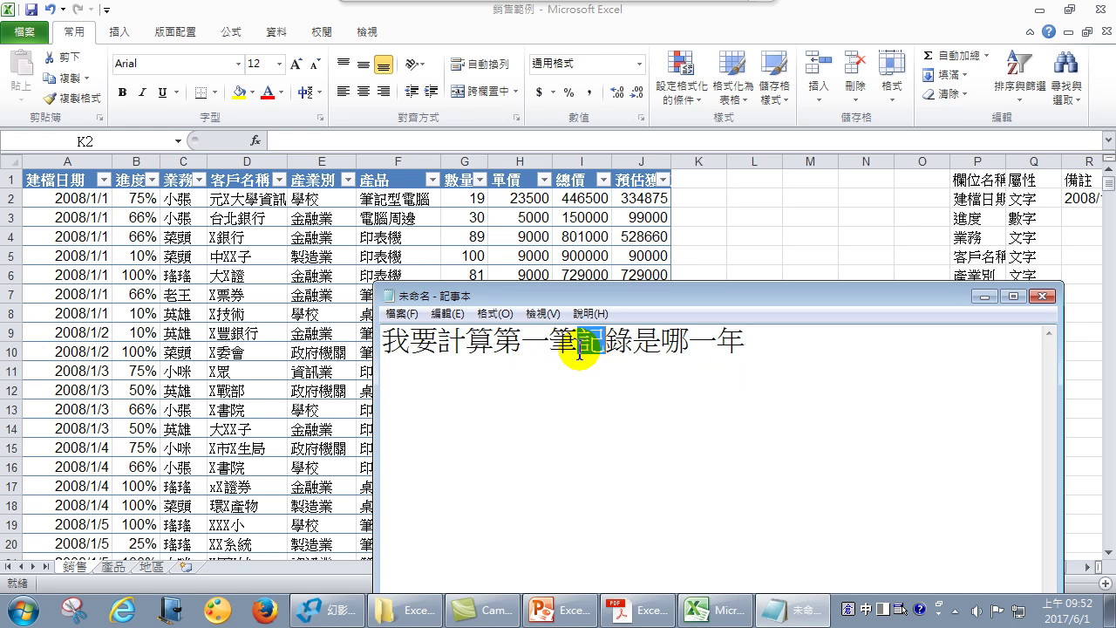
click(603, 340)
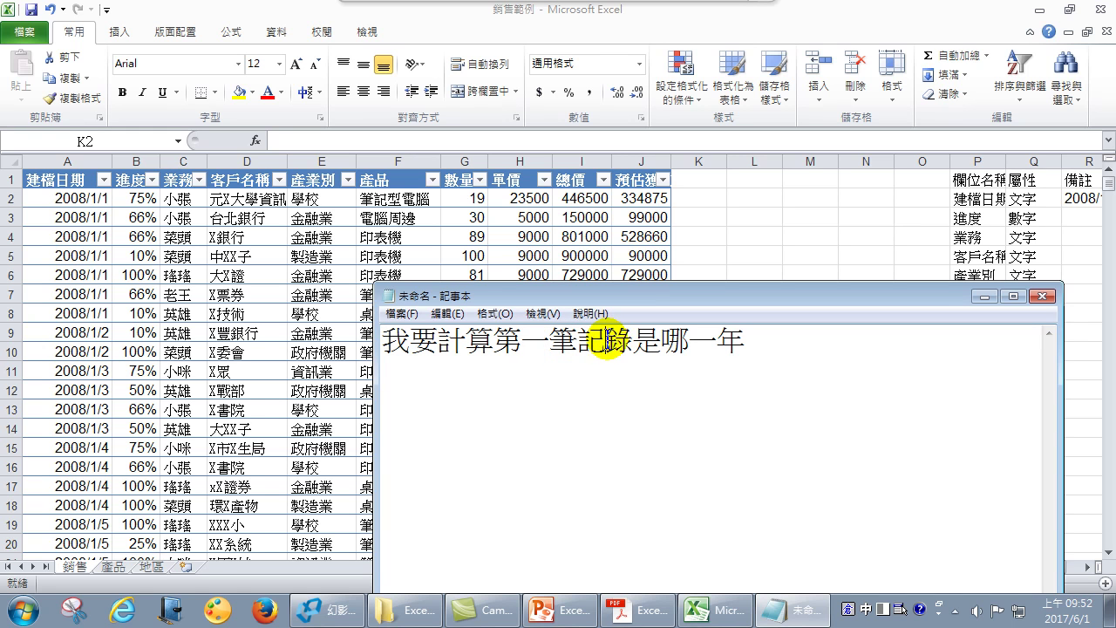
drag(744, 341, 722, 341)
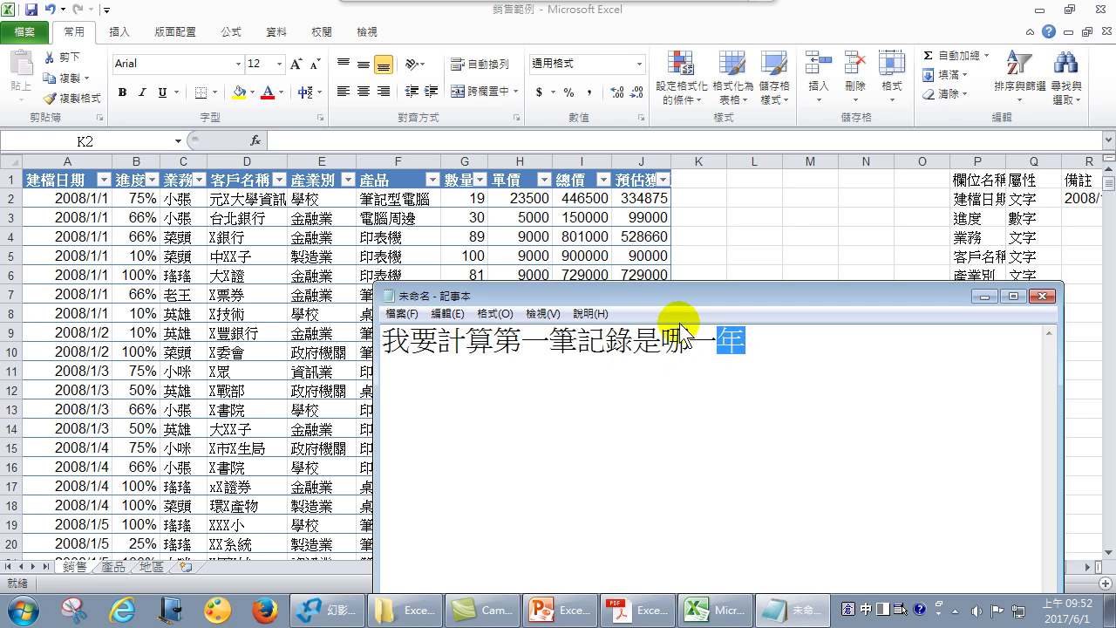
click(701, 199)
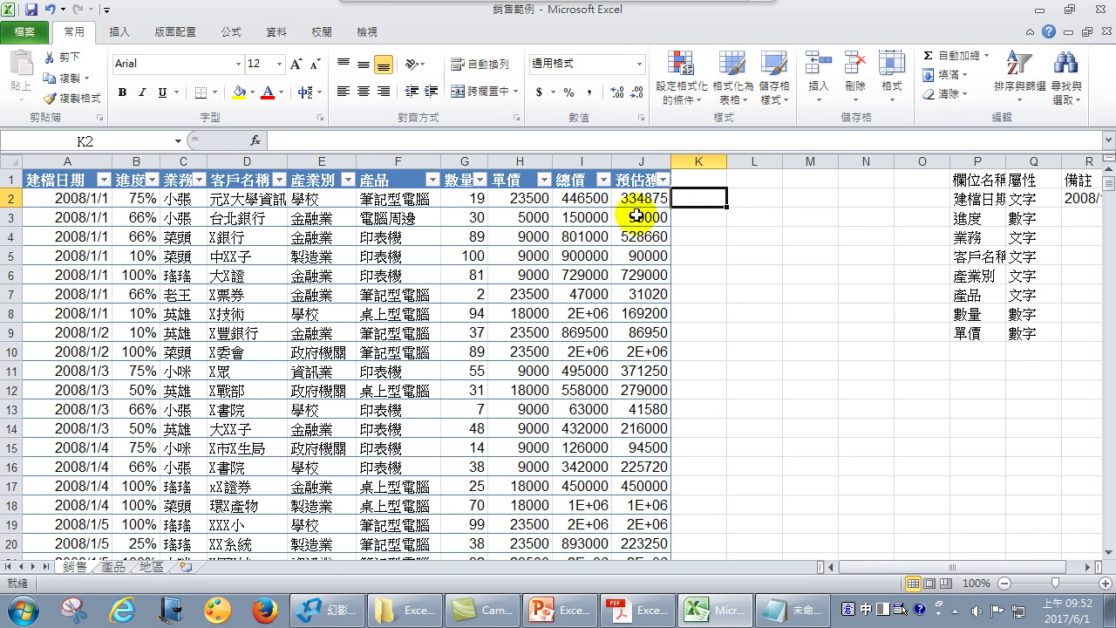
From K2, search the Insert Function library for 年 and view the PRICE description.
click(253, 141)
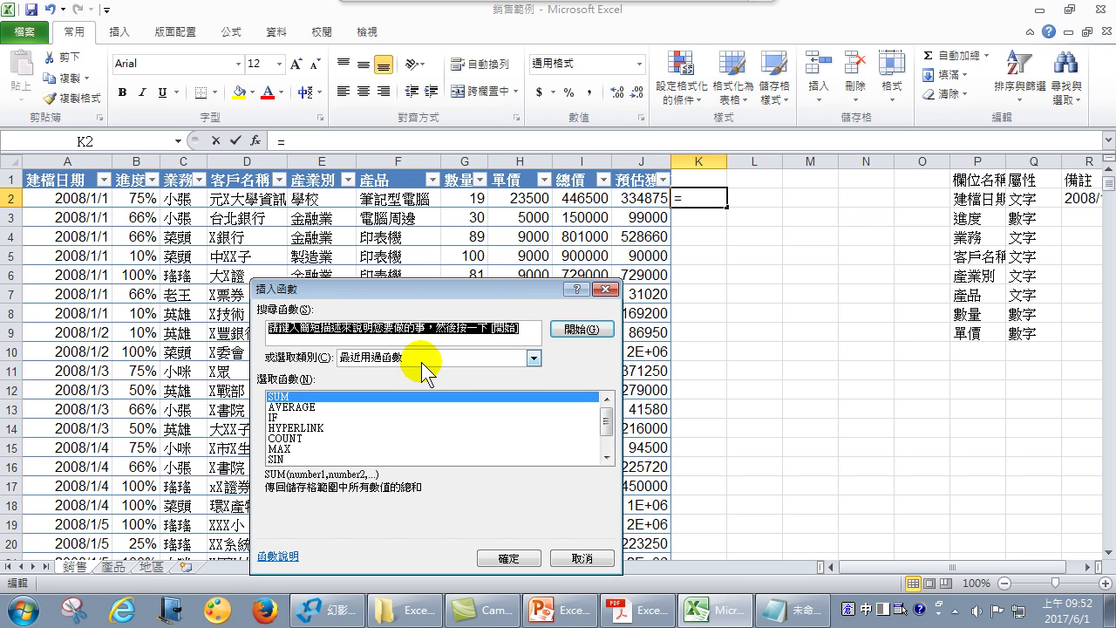
text(年)
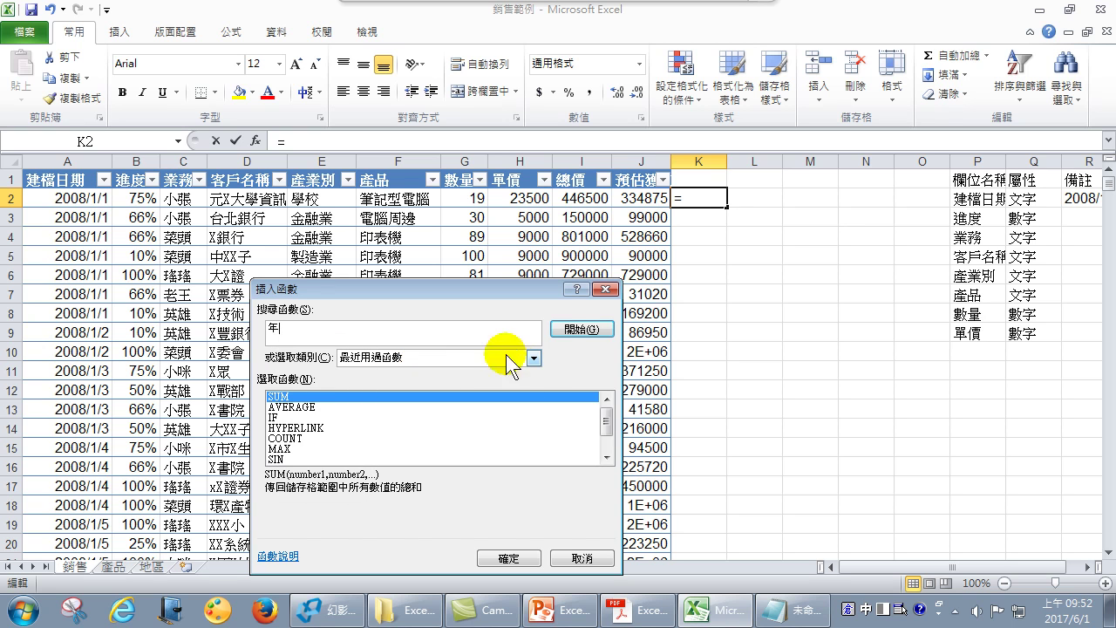
click(580, 328)
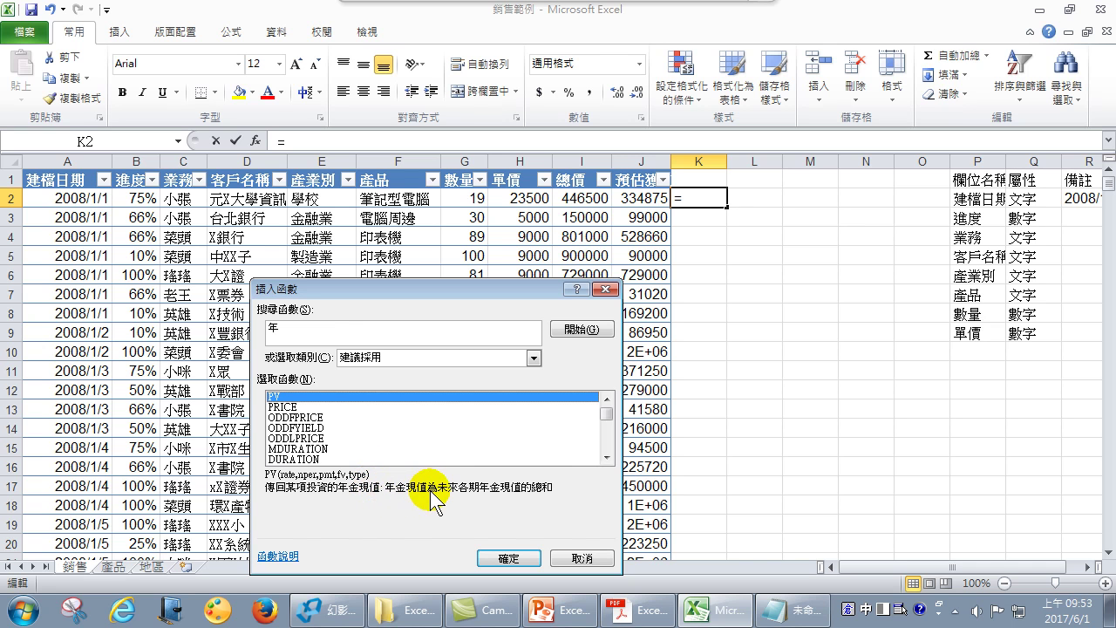
click(295, 407)
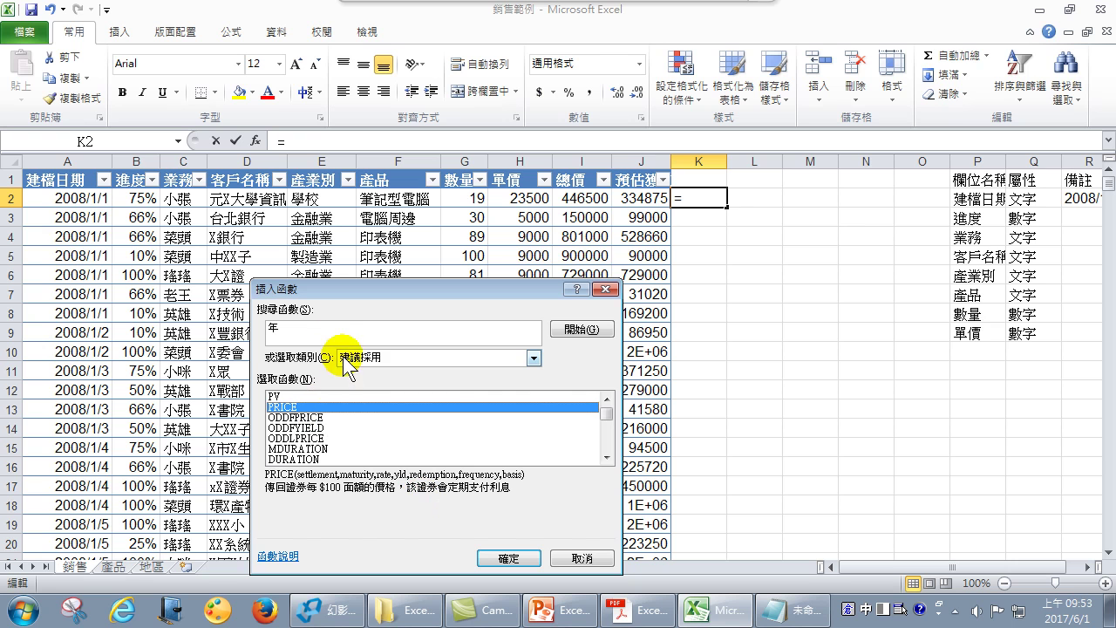
Scroll the search results, compare TODAY, and choose YEAR to open its Function Arguments dialog.
click(608, 459)
click(608, 459)
click(608, 460)
click(608, 460)
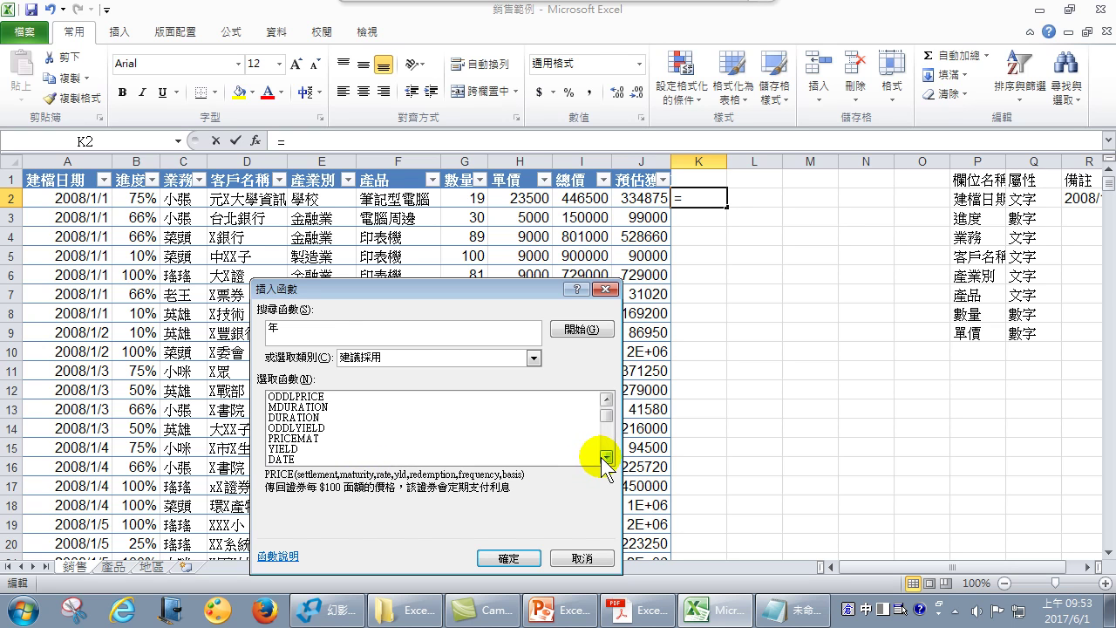
click(608, 457)
click(608, 457)
click(608, 457)
click(608, 457)
click(608, 457)
click(608, 457)
click(608, 457)
click(608, 457)
click(608, 457)
click(608, 457)
click(608, 457)
click(608, 457)
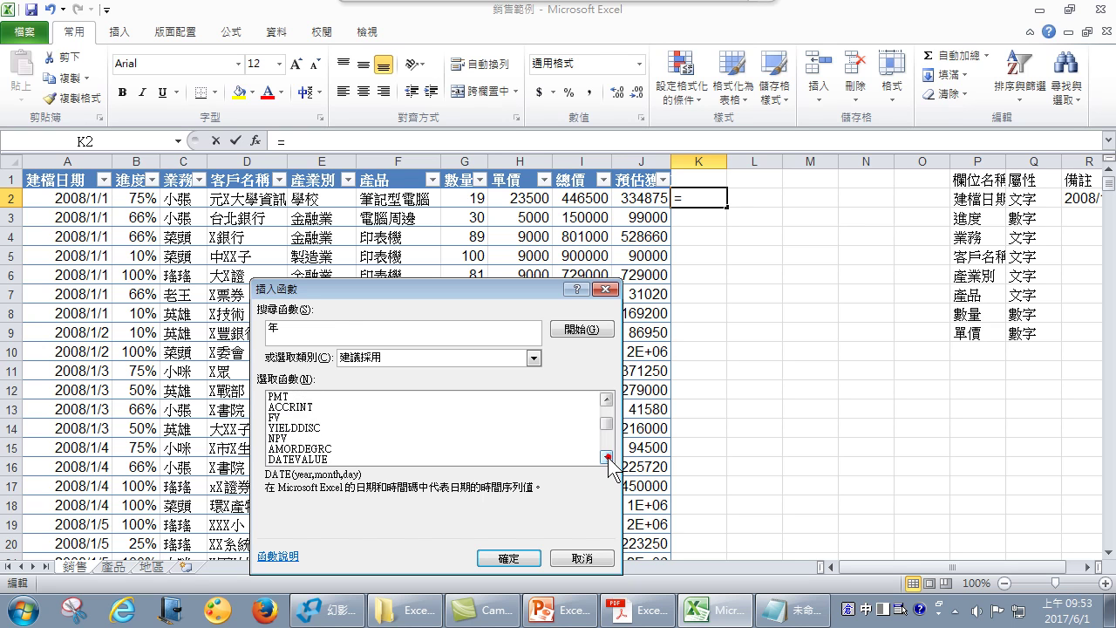
click(608, 458)
click(608, 457)
click(608, 457)
click(608, 457)
click(608, 457)
click(608, 457)
click(608, 457)
click(607, 457)
click(608, 457)
click(608, 457)
click(608, 457)
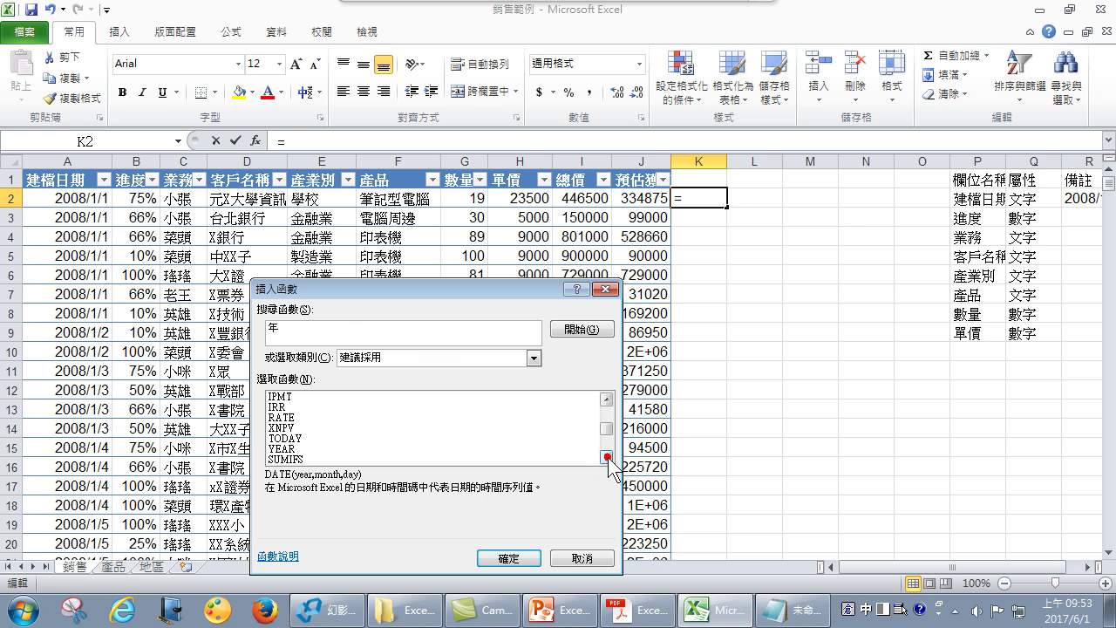
click(279, 448)
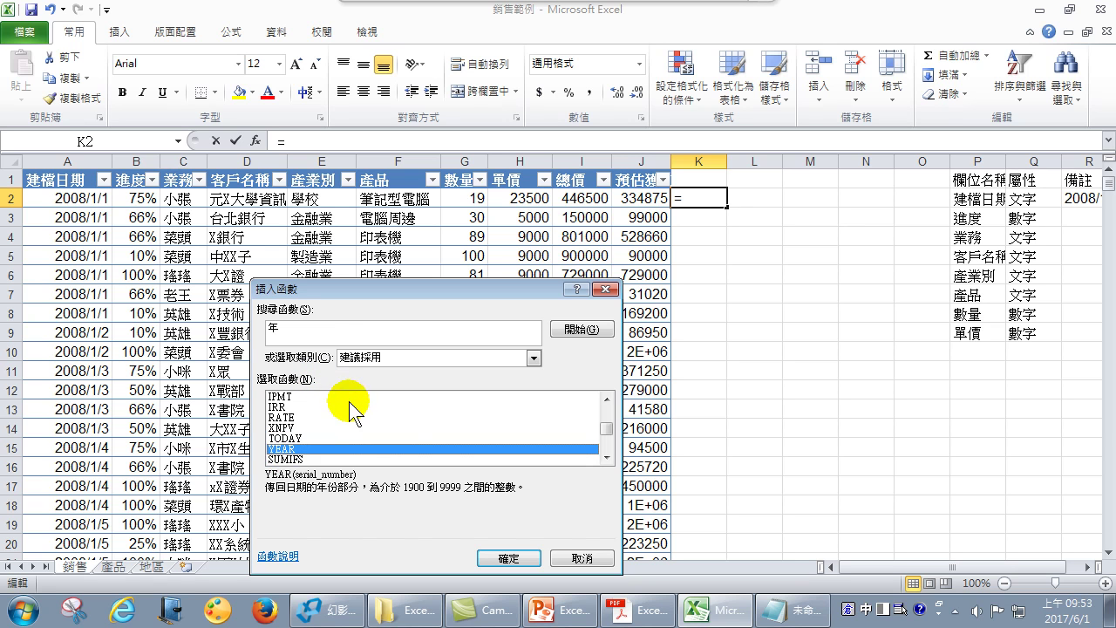
click(281, 436)
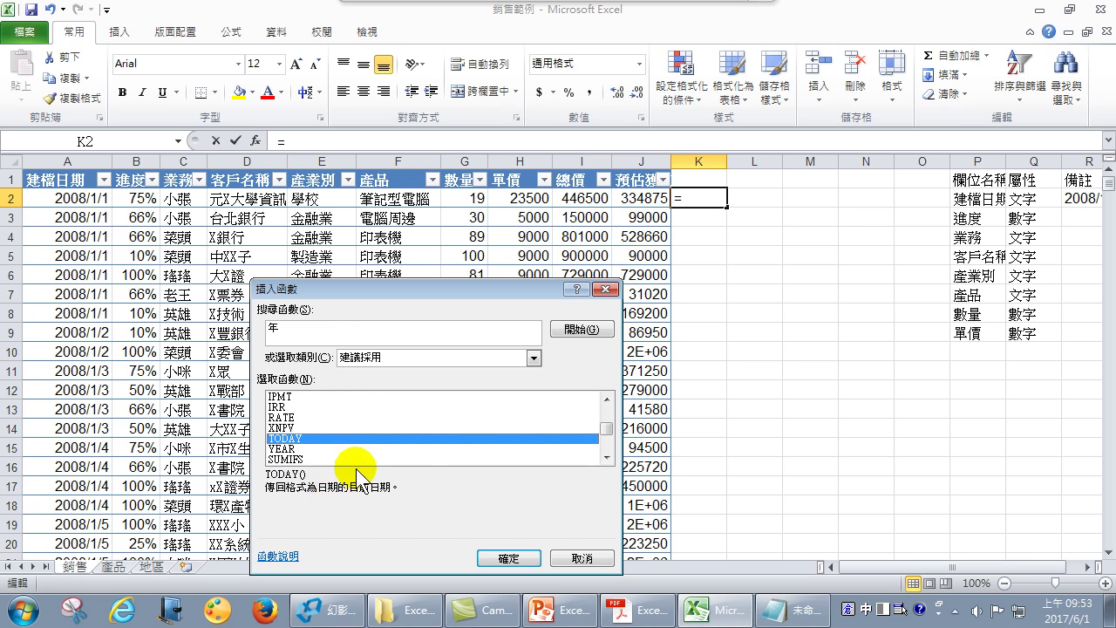
click(299, 449)
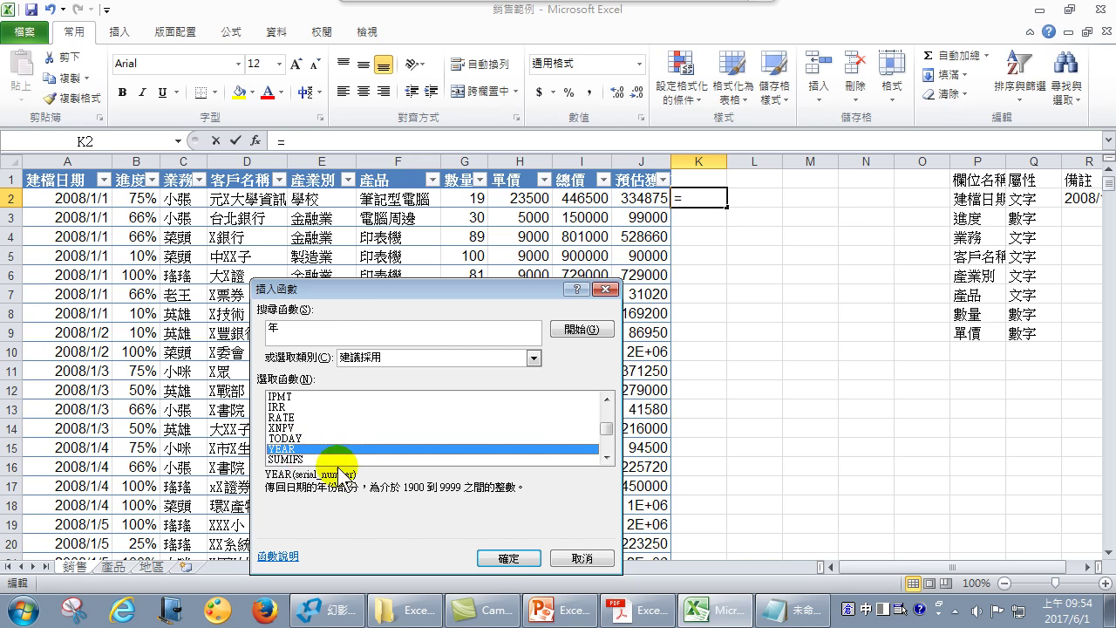
click(485, 559)
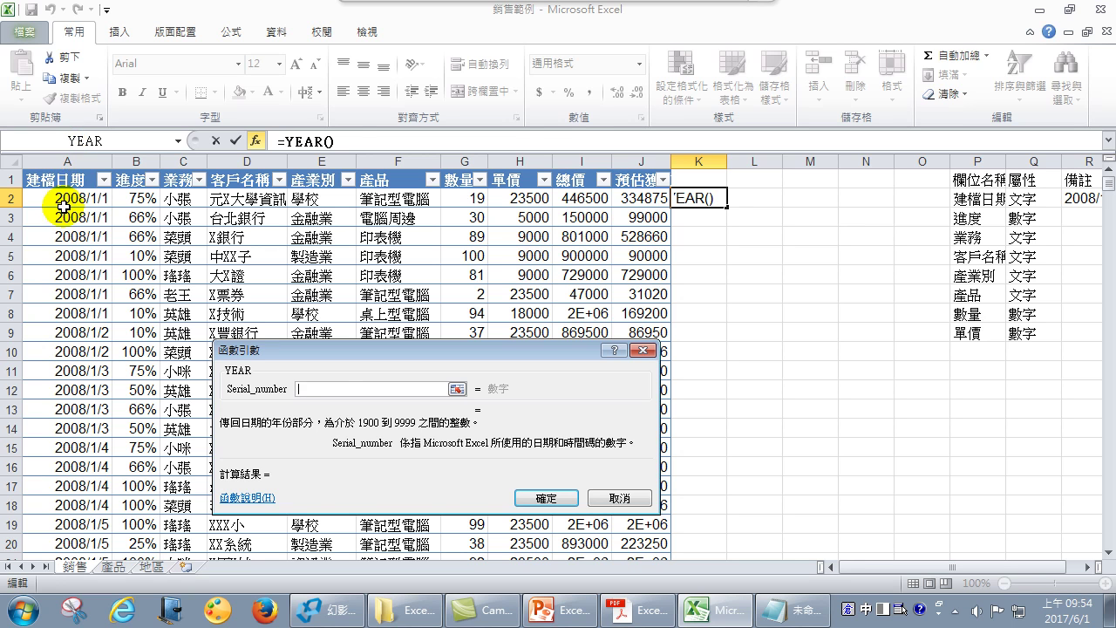
Fill column K with =YEAR([建檔日期]) showing 2008, and rename header 欄1 to 年.
click(61, 167)
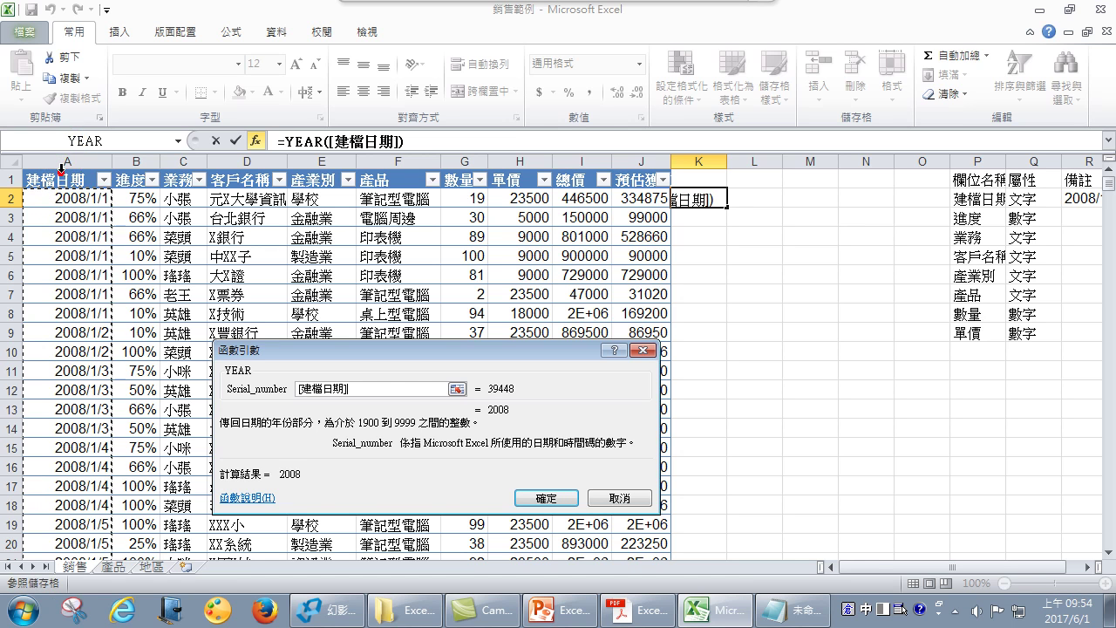
click(548, 503)
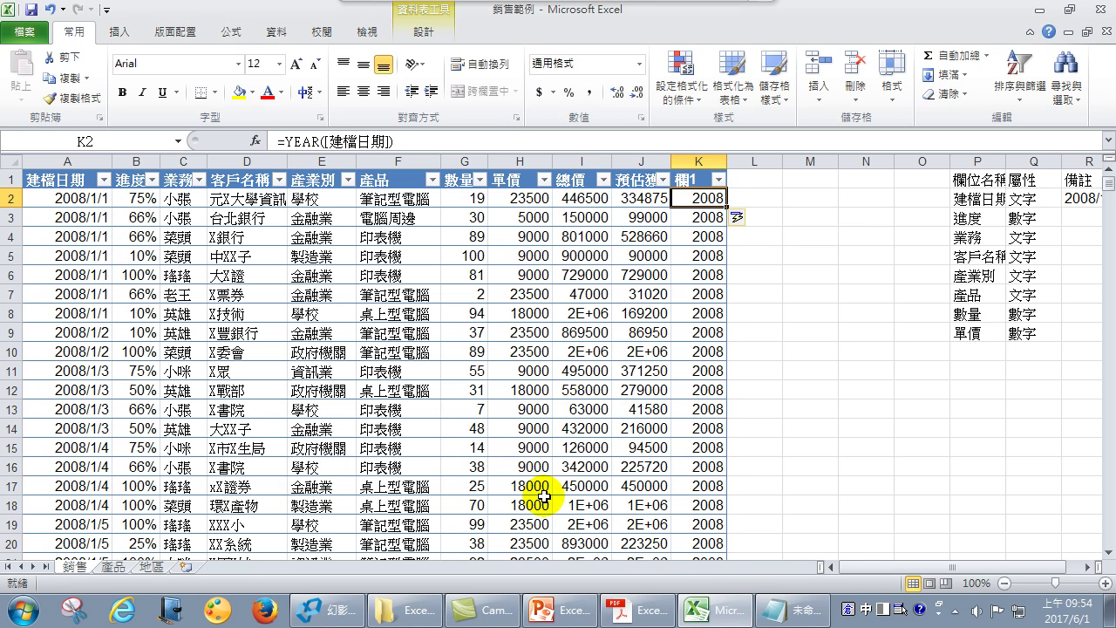
click(687, 180)
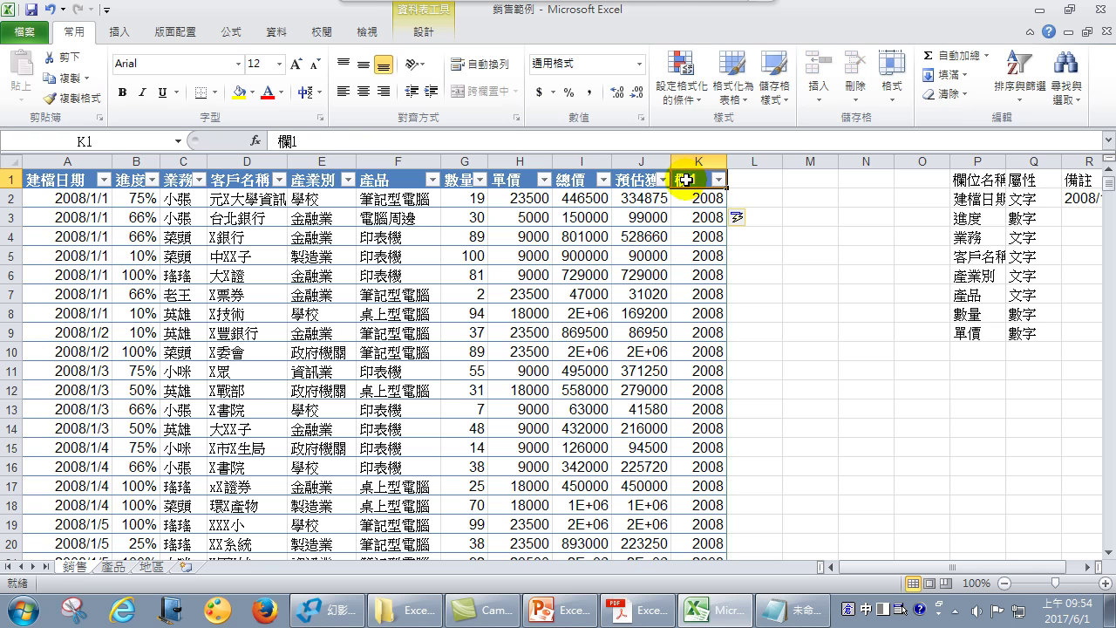
double_click(293, 141)
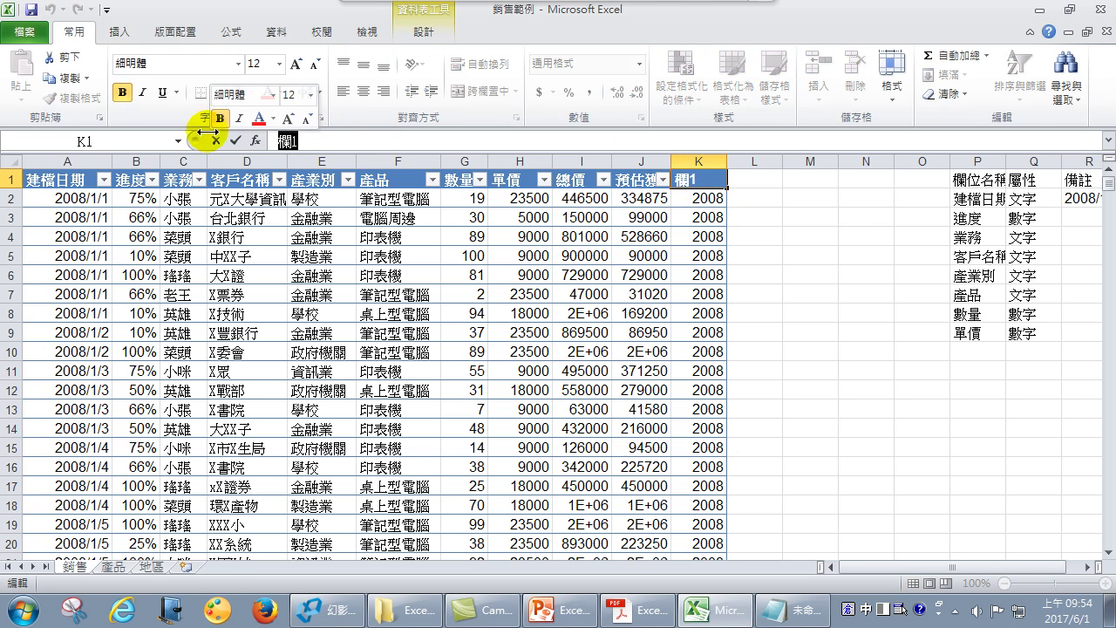
text(年)
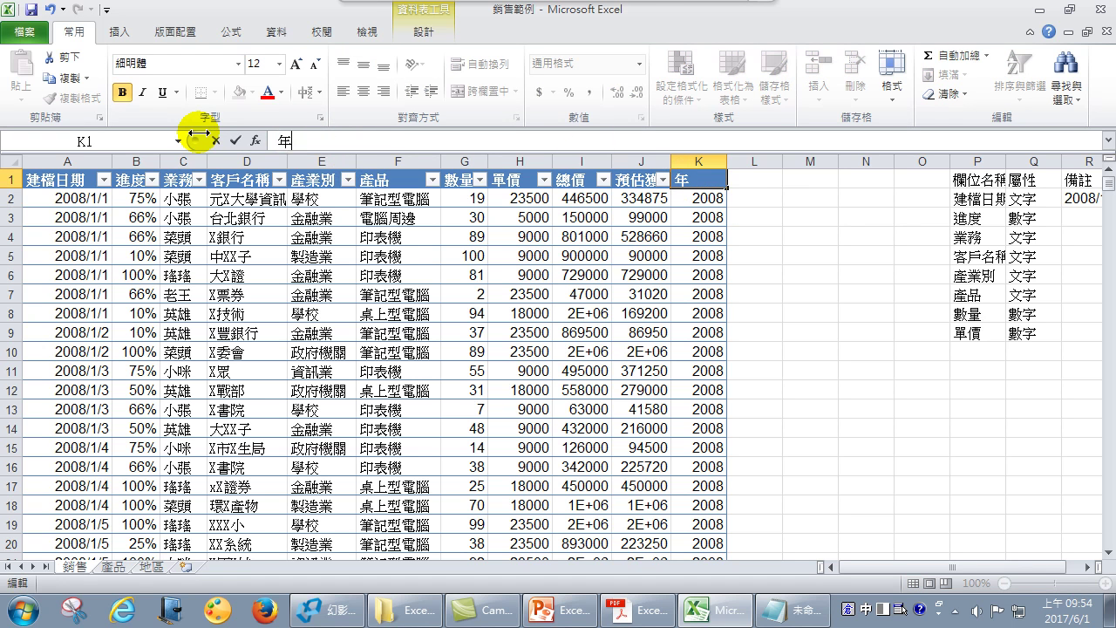